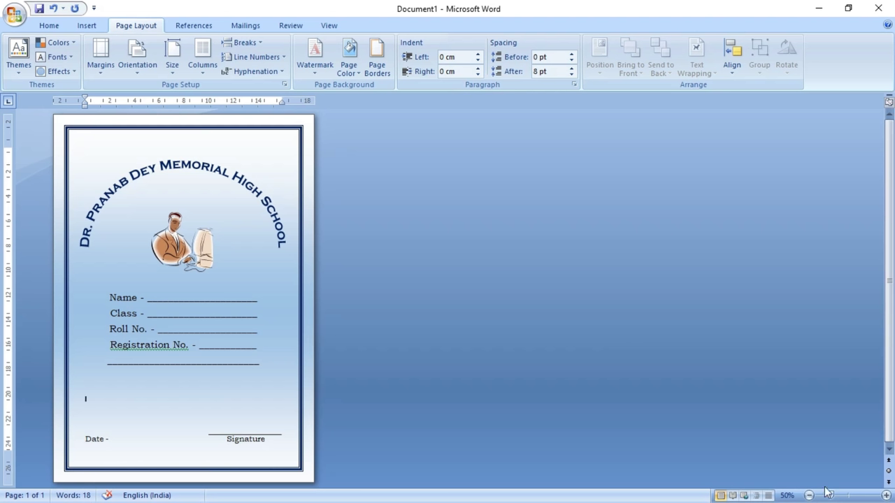
# Zoom the finished cover page in to 100% and scroll up and down to inspect it
pyautogui.click(885, 496)
pyautogui.click(885, 495)
pyautogui.click(885, 495)
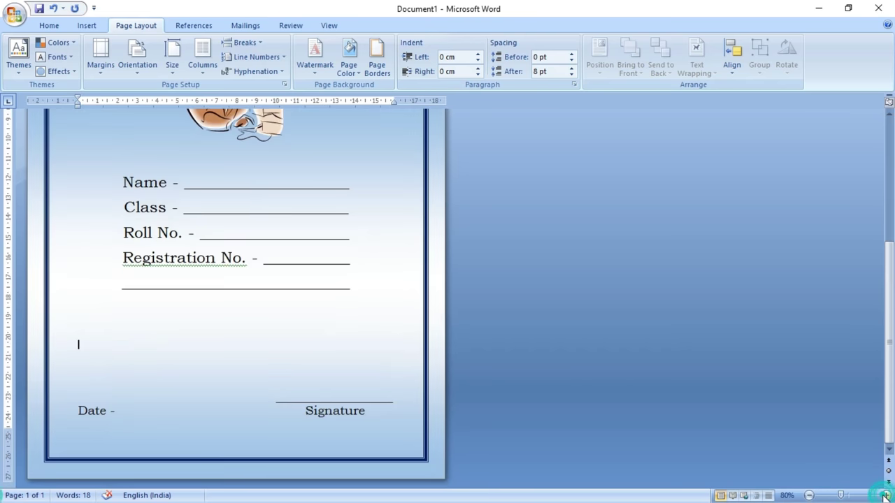
pyautogui.click(884, 496)
pyautogui.click(885, 496)
pyautogui.scroll(2, 615, 396)
pyautogui.scroll(4, 615, 396)
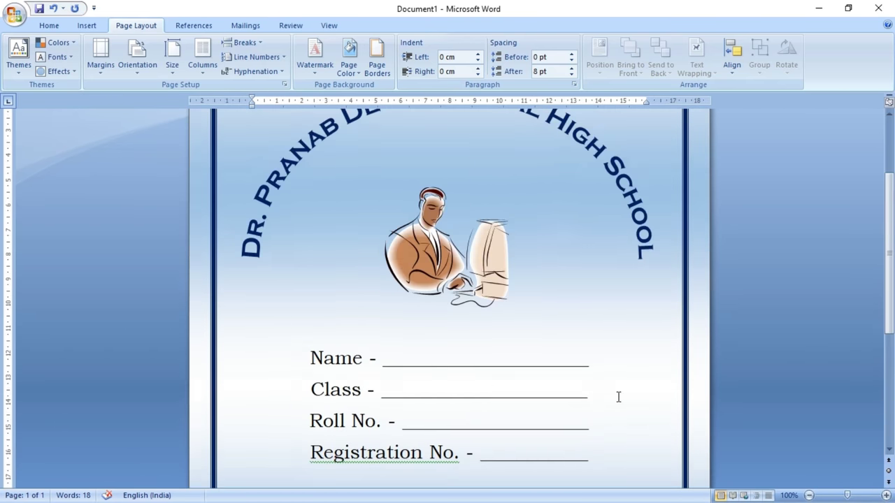
pyautogui.scroll(3, 615, 396)
pyautogui.scroll(-5, 615, 396)
pyautogui.scroll(-5, 616, 396)
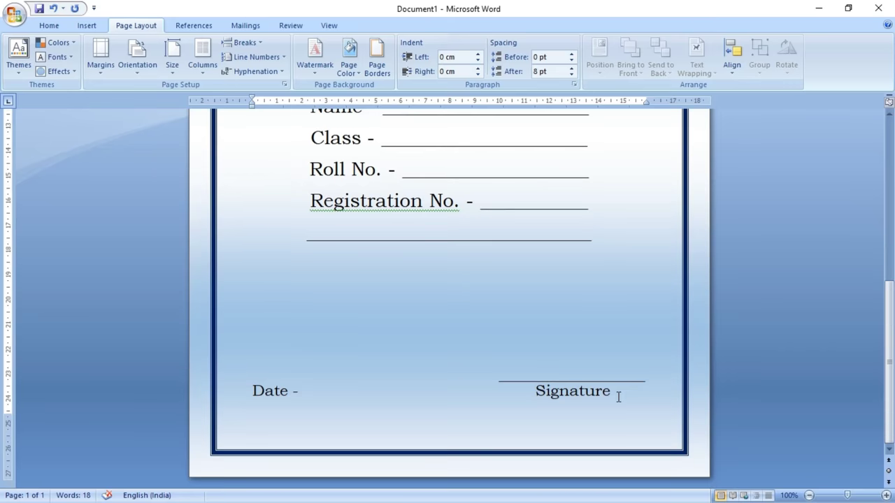
pyautogui.scroll(5, 619, 396)
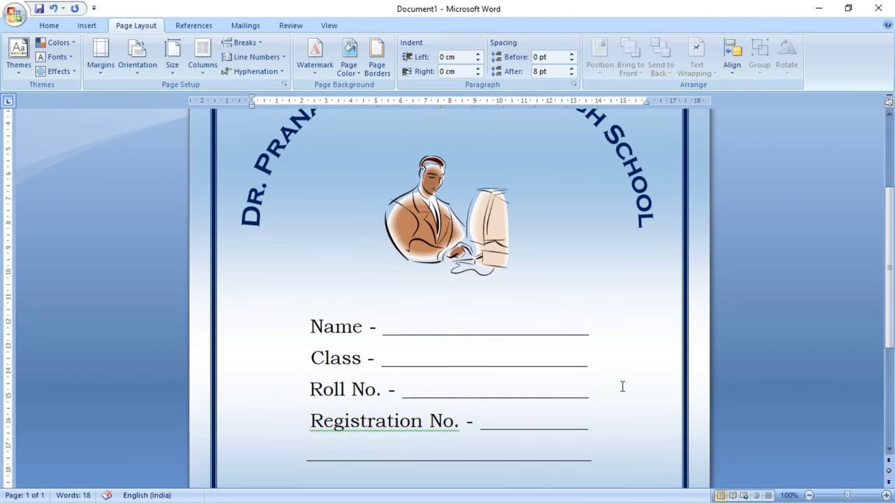
pyautogui.scroll(1, 619, 392)
pyautogui.scroll(3, 620, 385)
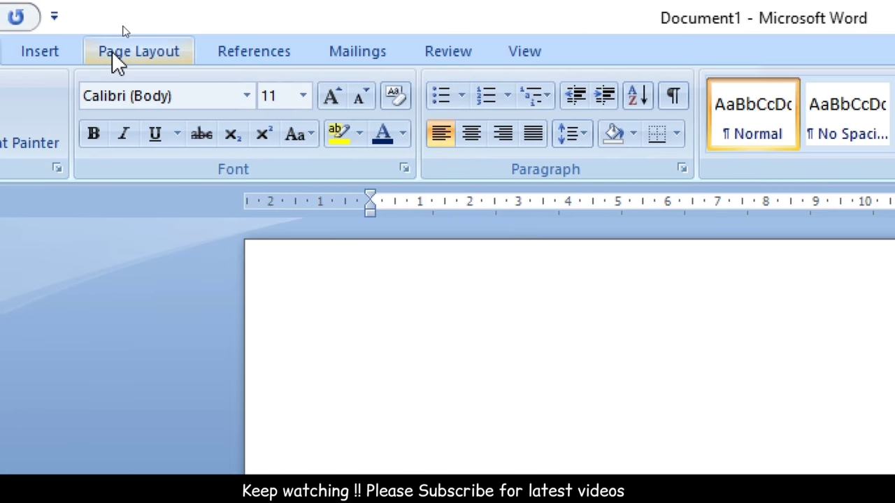
# Give the page a dark navy double-line box border 4½ pt wide
pyautogui.click(132, 26)
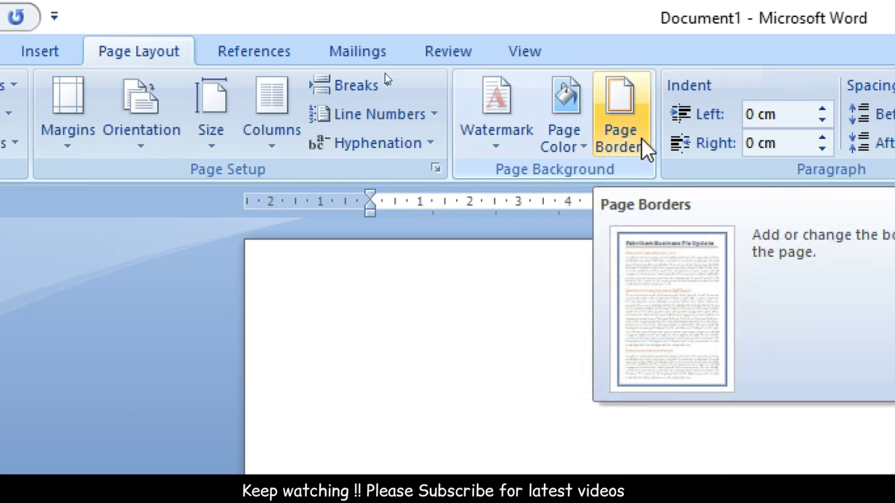
pyautogui.click(619, 140)
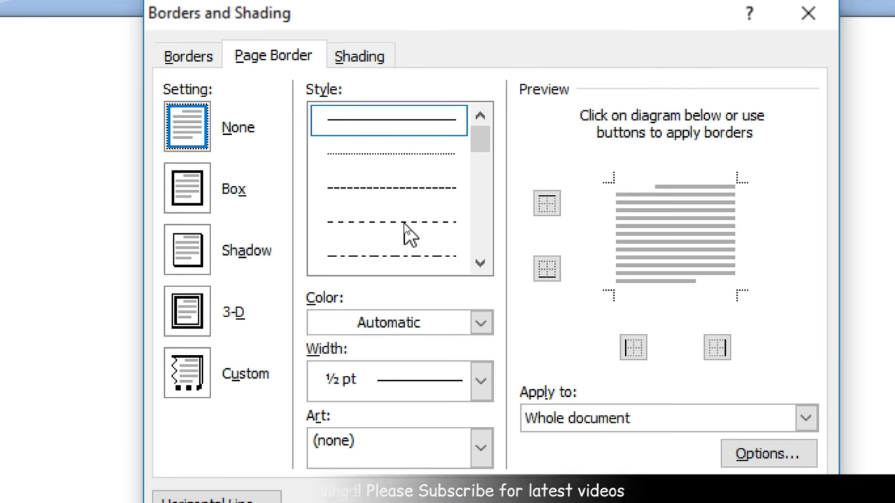
pyautogui.scroll(-1, 479, 266)
pyautogui.scroll(-1, 479, 265)
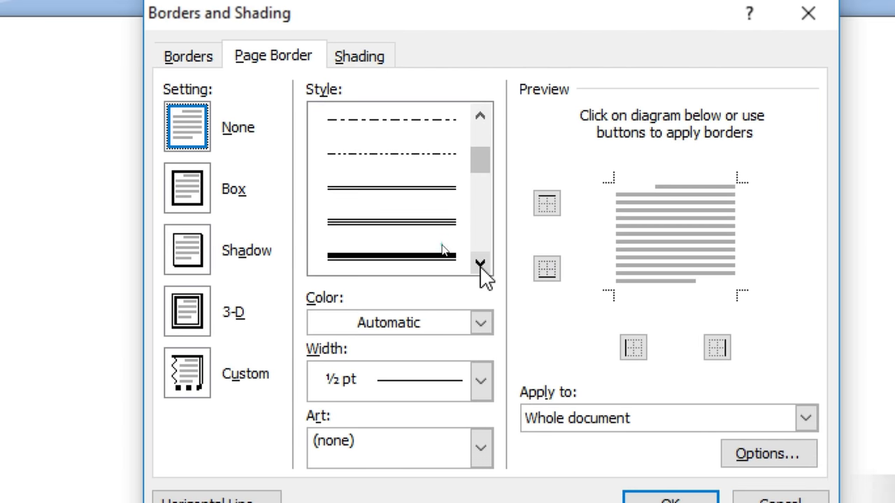
pyautogui.scroll(-1, 479, 265)
pyautogui.scroll(-1, 480, 266)
pyautogui.click(415, 224)
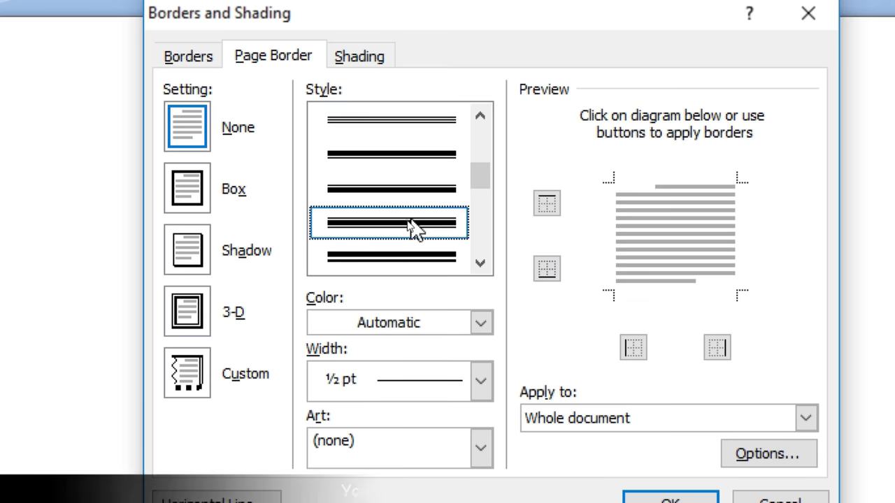
pyautogui.click(480, 323)
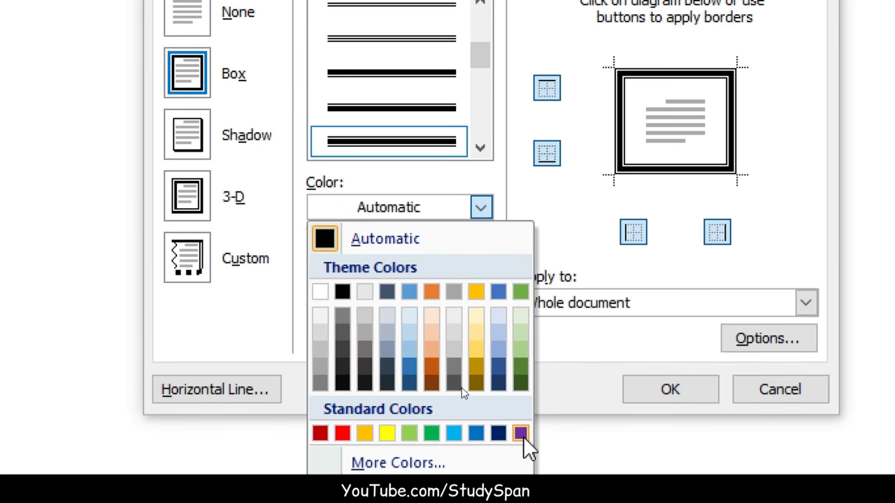
pyautogui.click(499, 442)
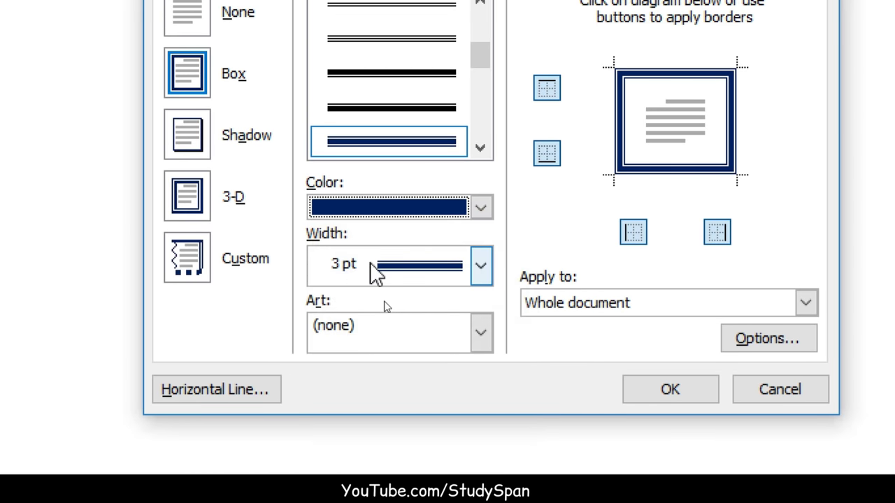
pyautogui.click(480, 271)
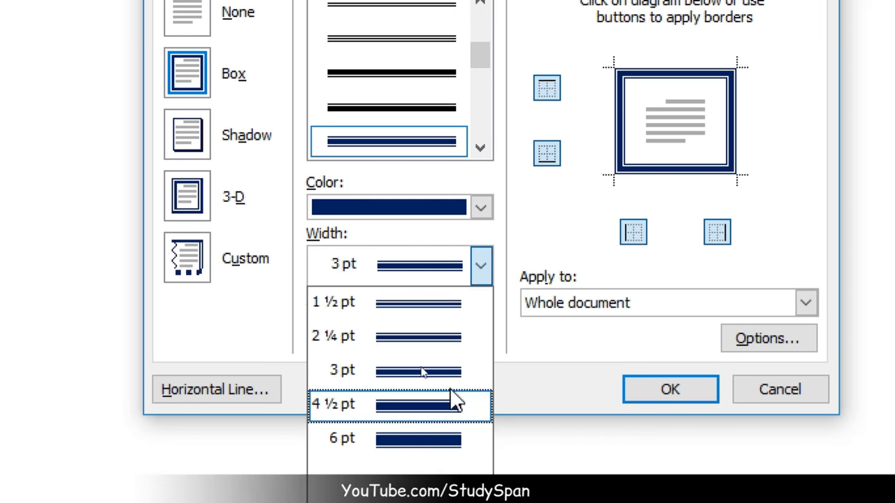
pyautogui.click(425, 407)
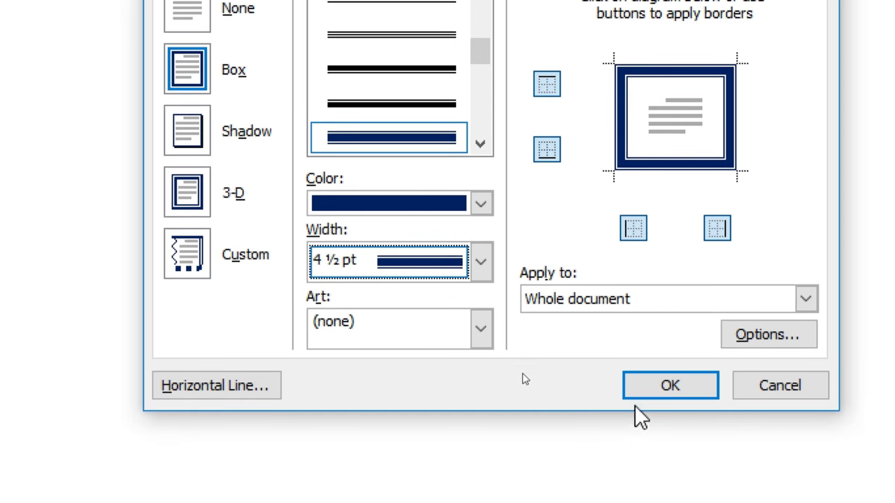
pyautogui.click(650, 389)
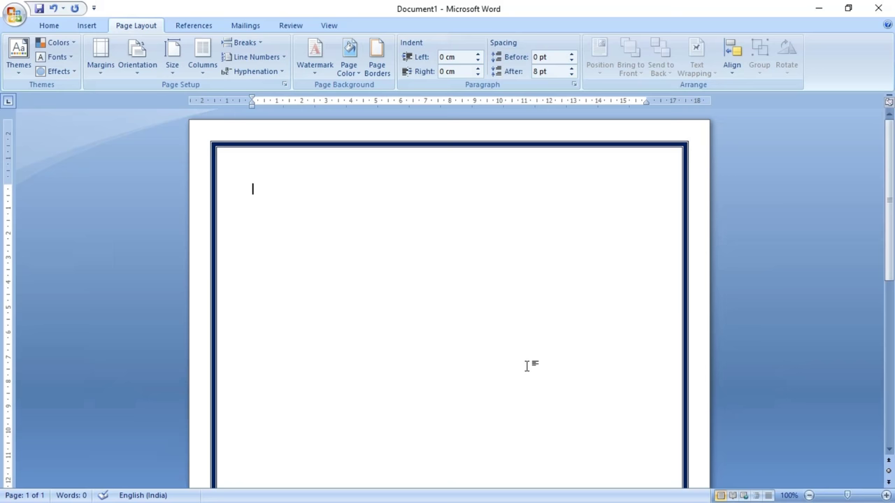
pyautogui.scroll(-3, 528, 365)
pyautogui.scroll(-3, 528, 365)
pyautogui.scroll(-1, 528, 365)
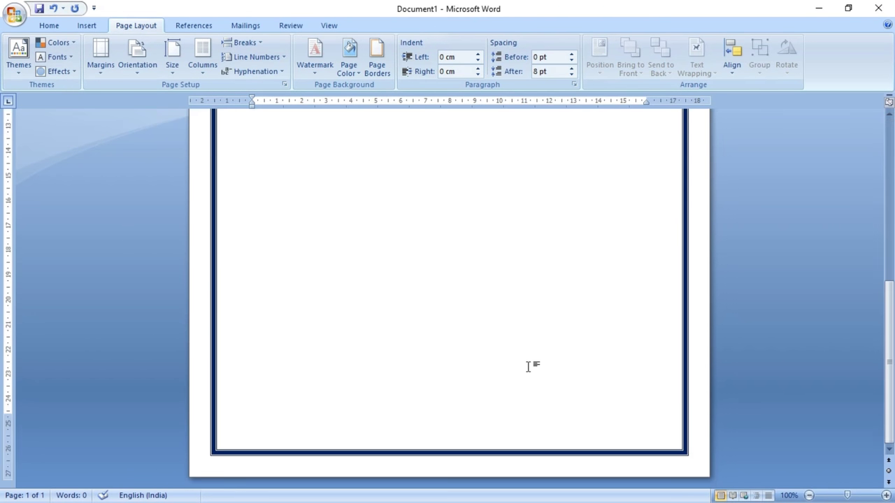
pyautogui.scroll(1, 528, 365)
pyautogui.scroll(5, 528, 365)
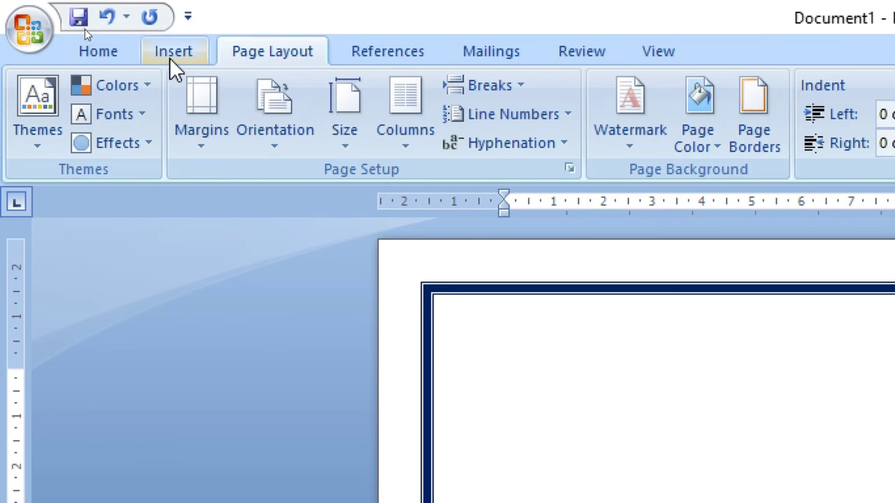
# Insert WordArt style 3, the arched style, to bring up its text editor
pyautogui.click(169, 57)
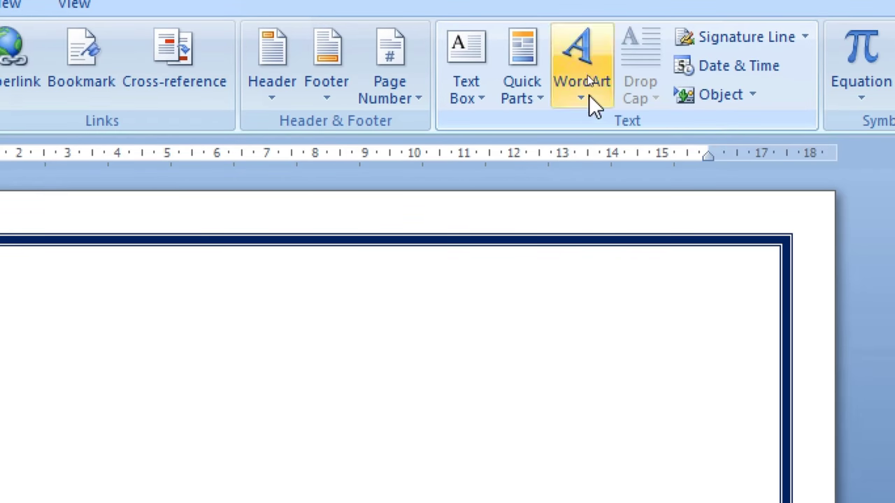
pyautogui.click(580, 66)
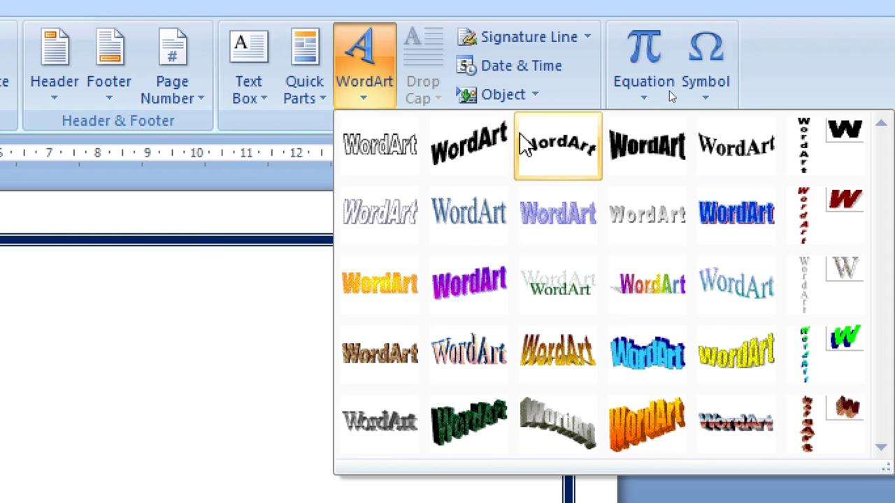
pyautogui.click(563, 168)
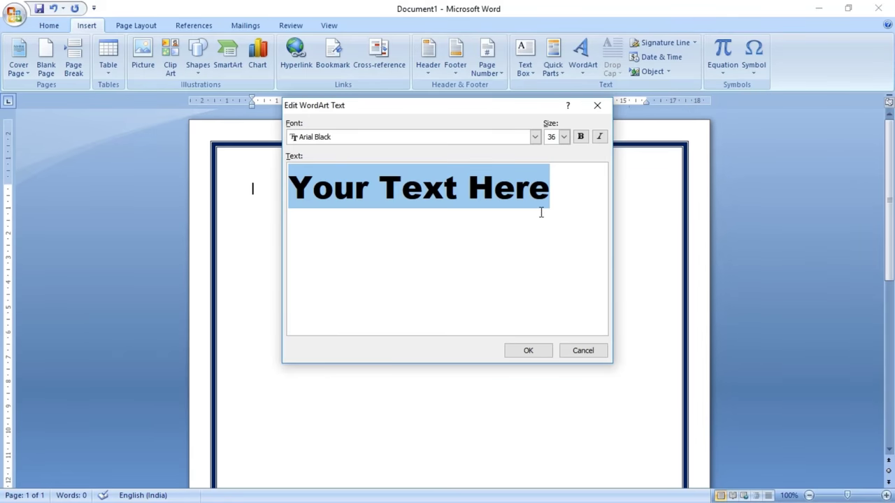
# Replace the placeholder with 'Dr. Pranab Dey Memorial High School' in Copperplate Gothic Bold, size 40
pyautogui.press('Delete')
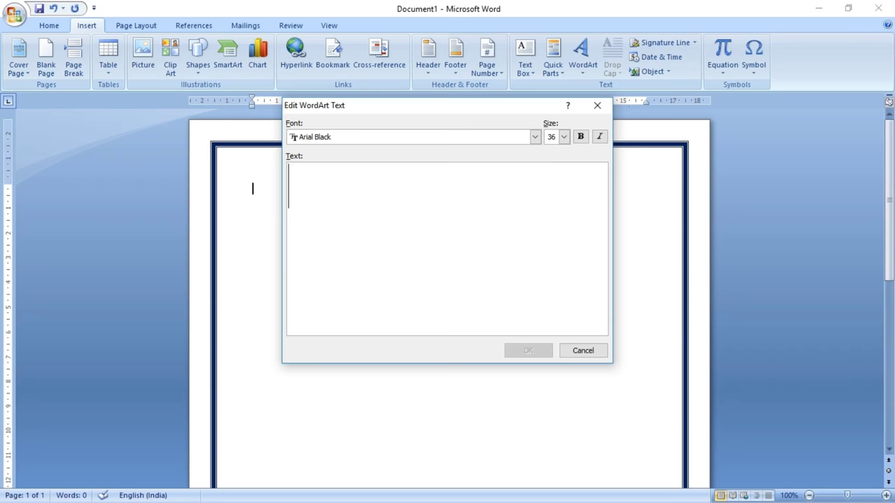
pyautogui.write('Dr. Pranab Dey Memorial High Schoo')
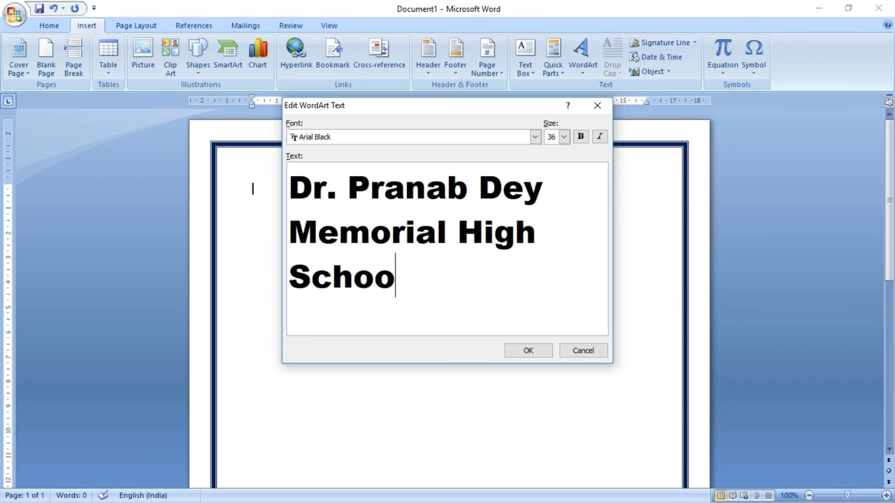
pyautogui.write('l')
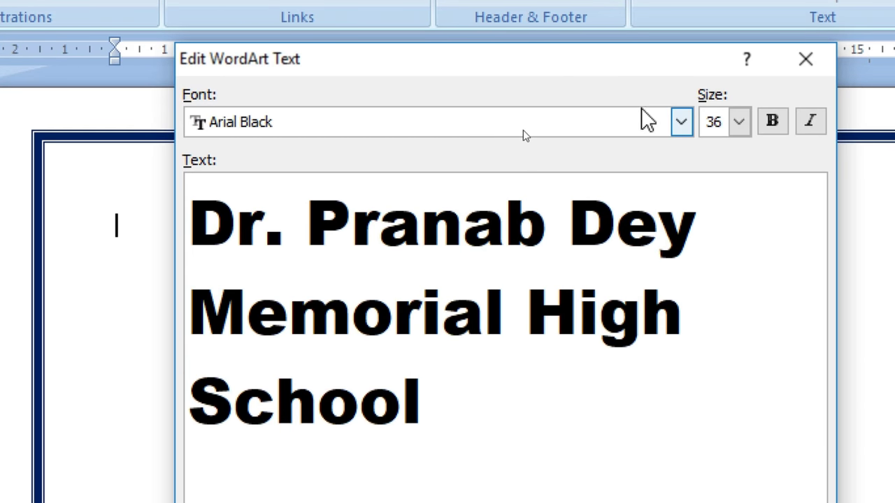
pyautogui.click(677, 125)
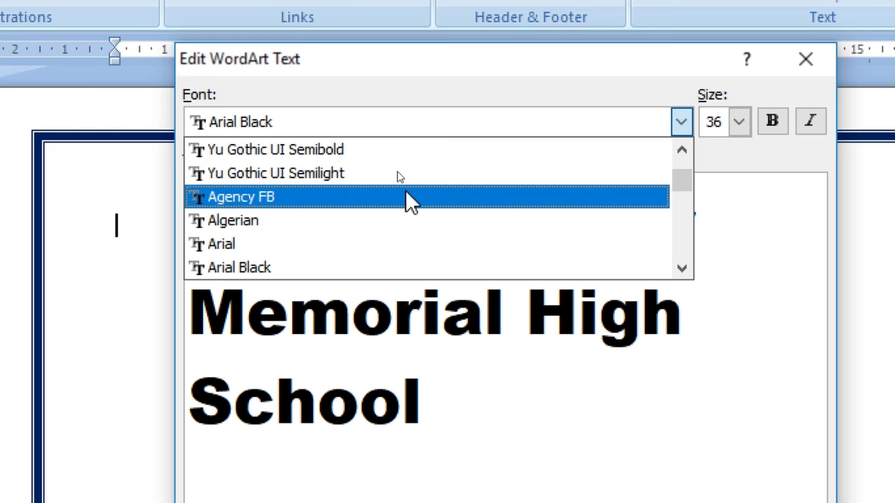
pyautogui.scroll(-1, 405, 192)
pyautogui.scroll(-2, 405, 190)
pyautogui.scroll(-2, 405, 190)
pyautogui.scroll(-2, 405, 190)
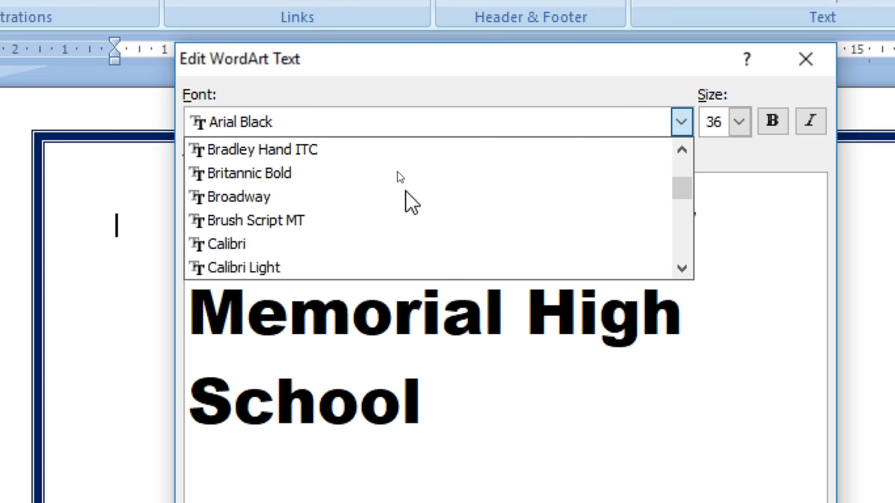
pyautogui.scroll(-1, 406, 190)
pyautogui.scroll(-1, 405, 190)
pyautogui.scroll(-1, 405, 190)
pyautogui.scroll(-2, 405, 191)
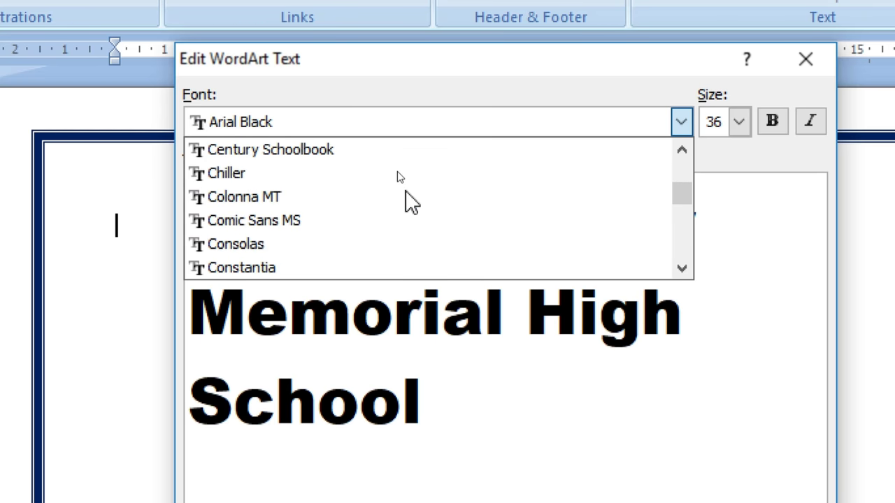
pyautogui.scroll(-1, 405, 191)
pyautogui.scroll(-1, 406, 190)
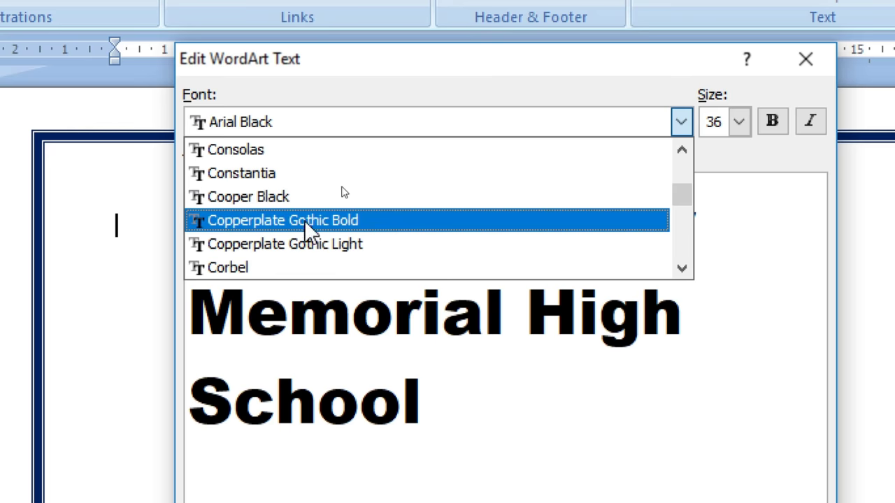
pyautogui.click(374, 223)
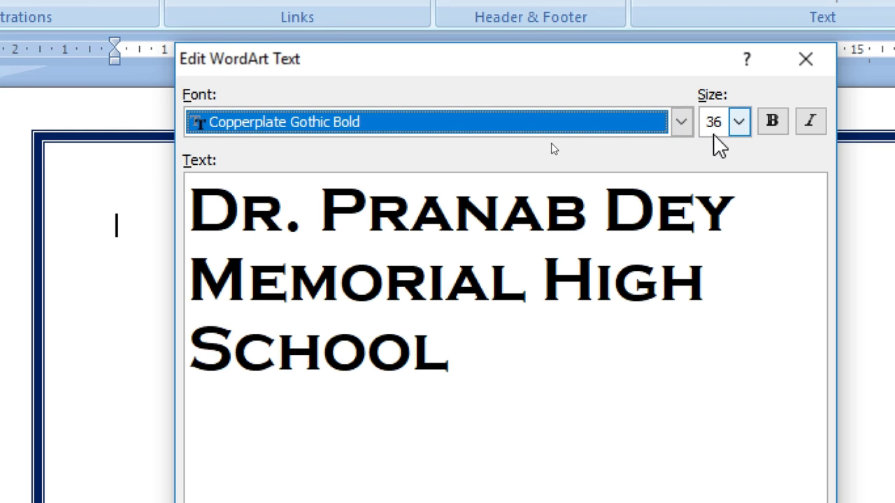
pyautogui.click(735, 128)
pyautogui.click(739, 269)
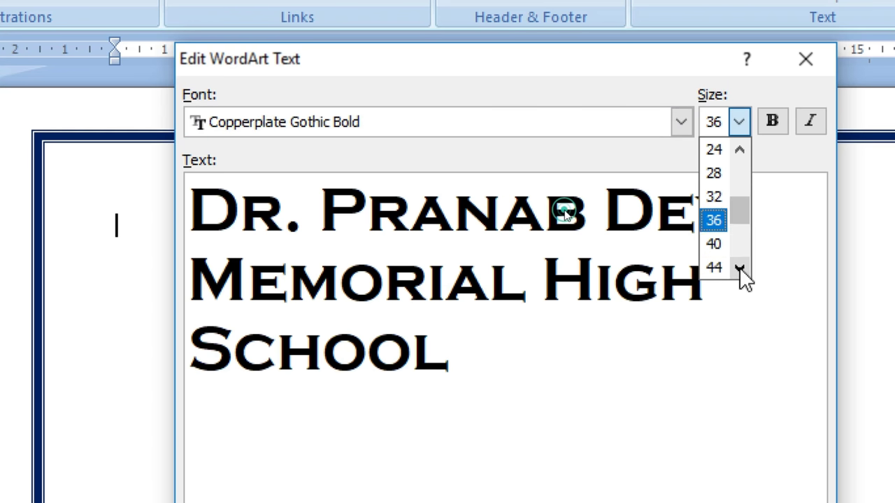
pyautogui.click(714, 244)
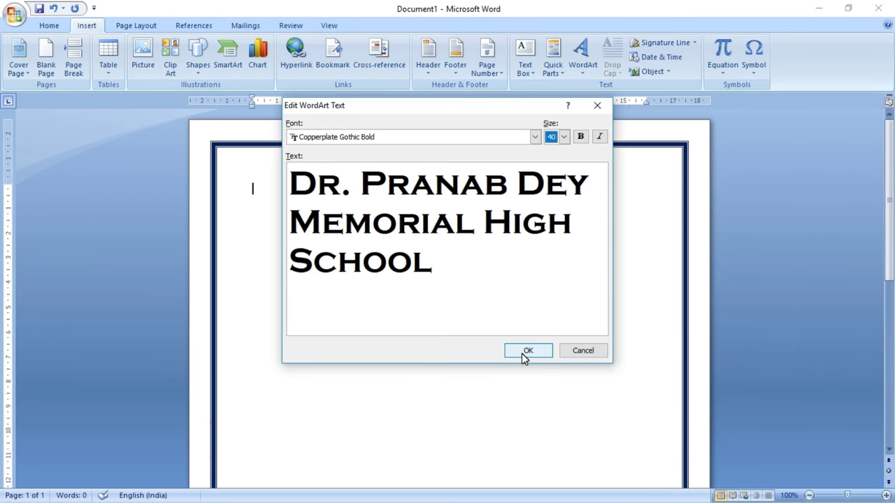
# Insert the WordArt and stretch it to 9.68 cm tall so the name arches
pyautogui.click(526, 353)
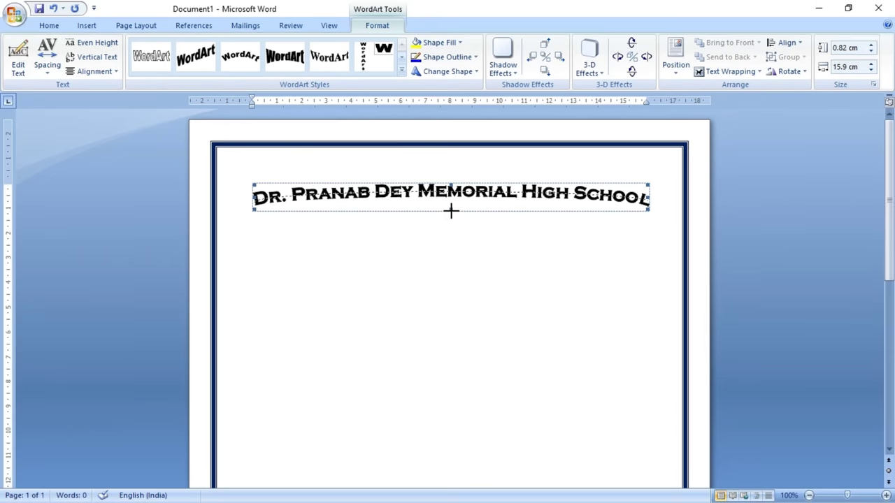
pyautogui.moveTo(454, 313); pyautogui.dragTo(451, 428)
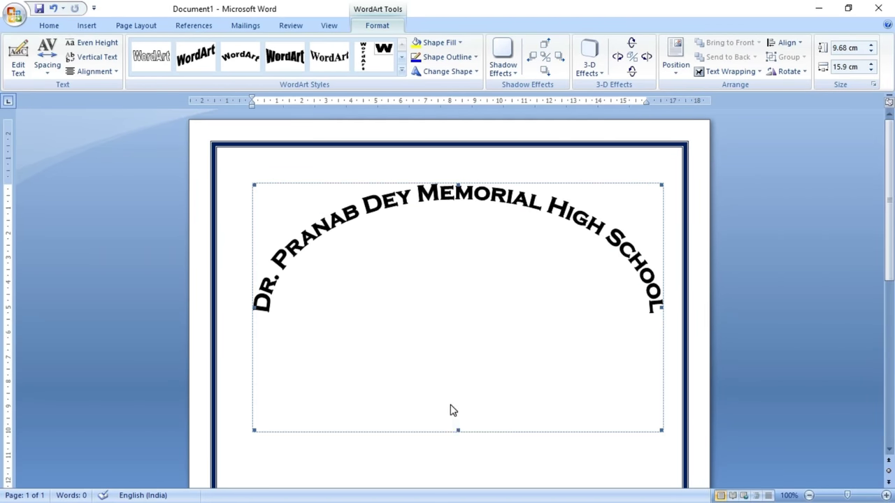
pyautogui.scroll(-2, 451, 405)
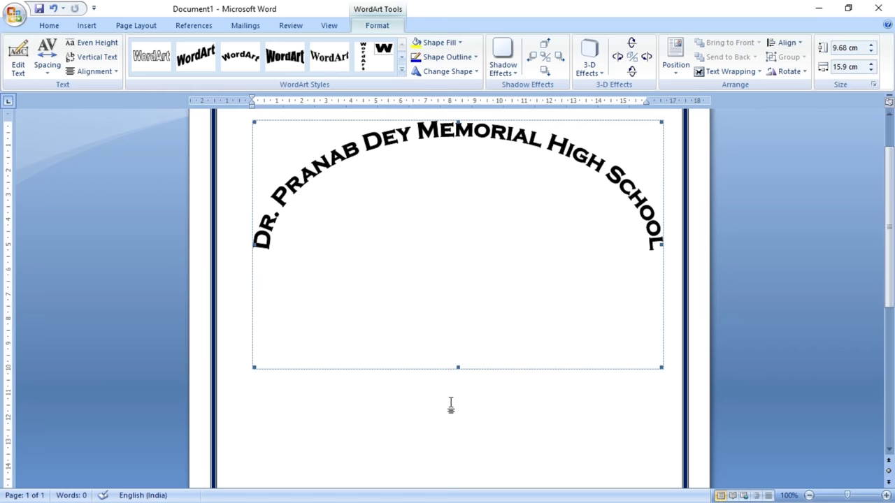
pyautogui.scroll(2, 451, 405)
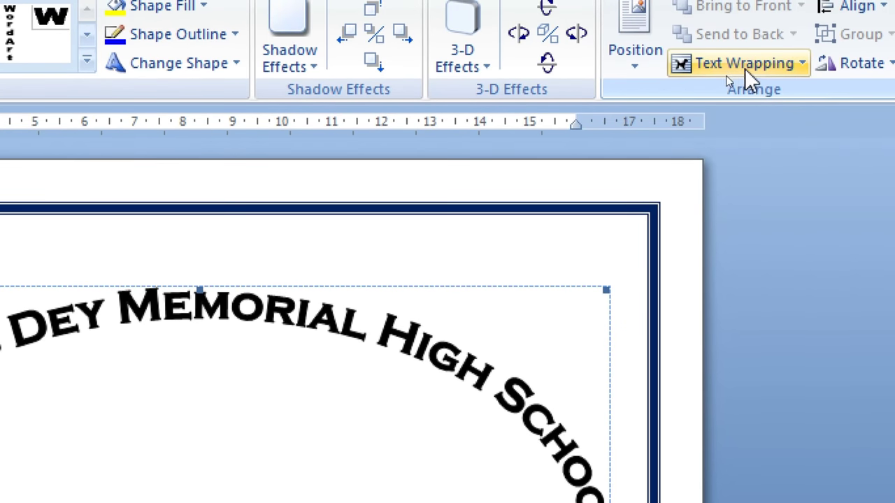
# Set the school-name WordArt's text wrapping to Tight
pyautogui.click(728, 71)
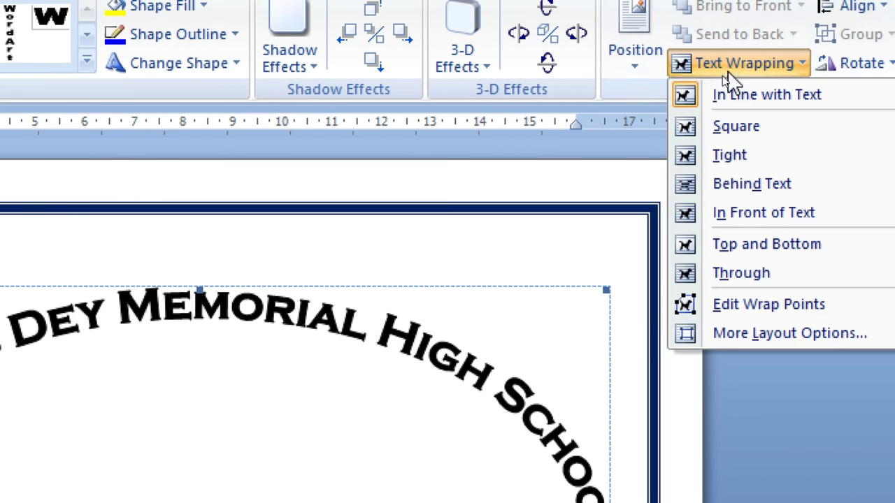
pyautogui.click(731, 160)
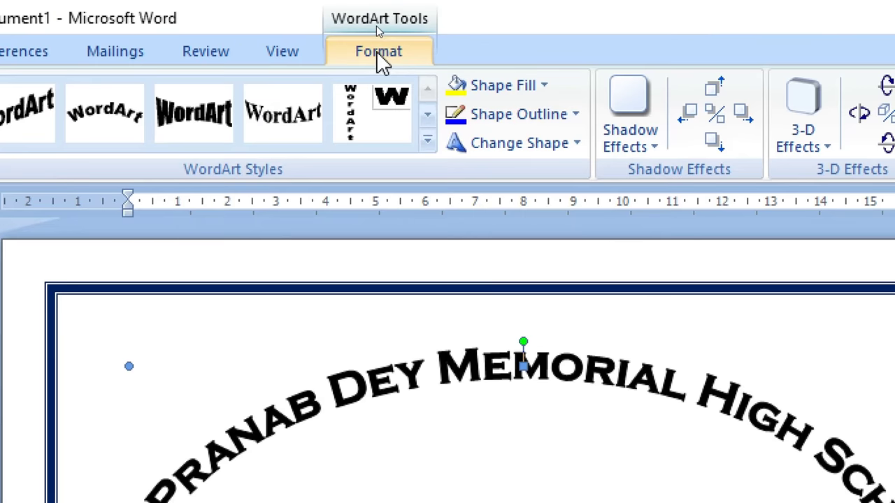
# Fill the WordArt letters dark blue and give them no outline
pyautogui.click(532, 88)
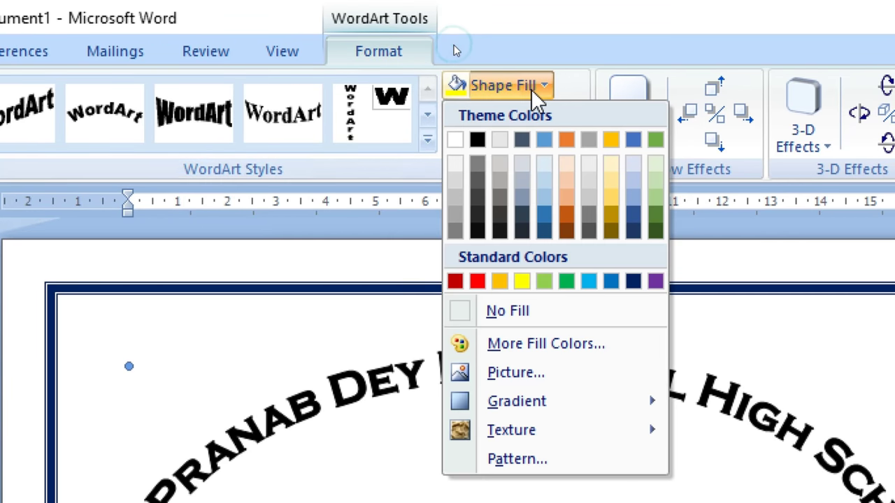
pyautogui.click(631, 279)
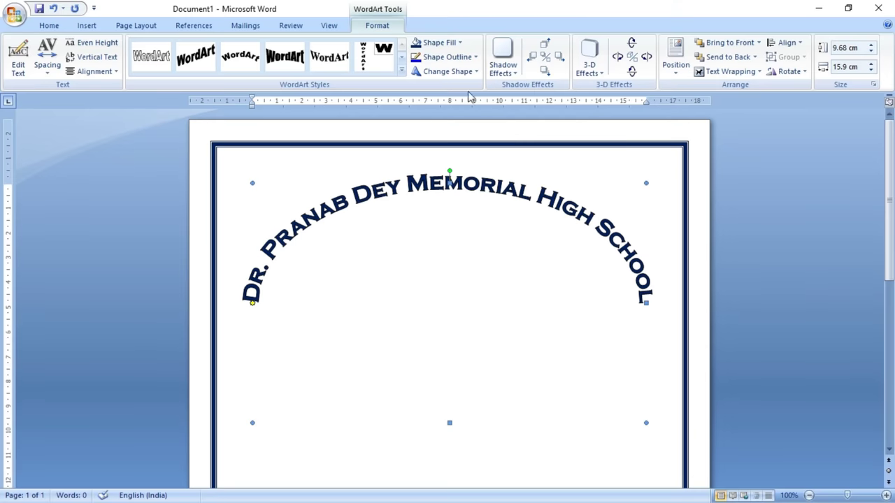
pyautogui.click(453, 60)
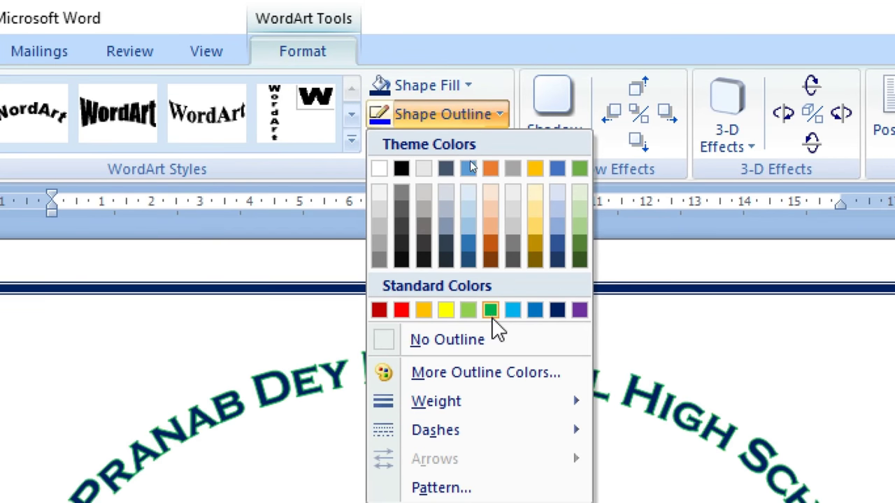
pyautogui.click(439, 341)
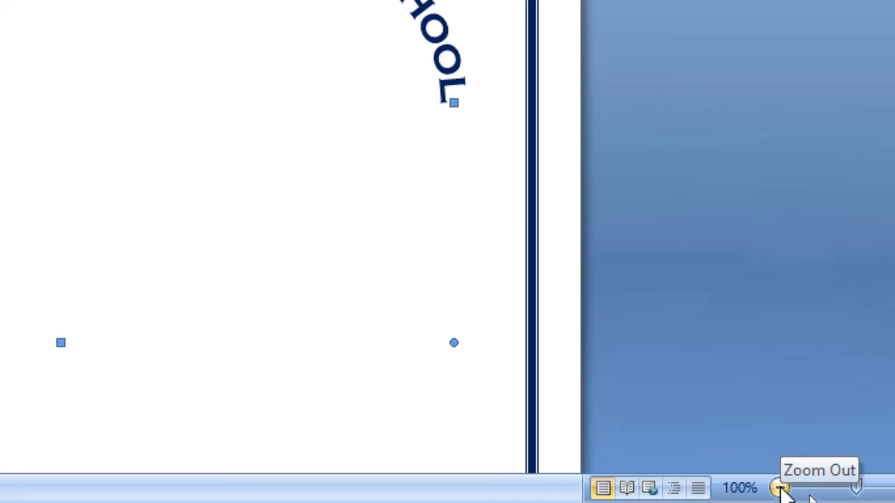
# Zoom out to 70% and stretch the WordArt to 13.46 cm tall for a deeper arch
pyautogui.click(809, 494)
pyautogui.click(808, 495)
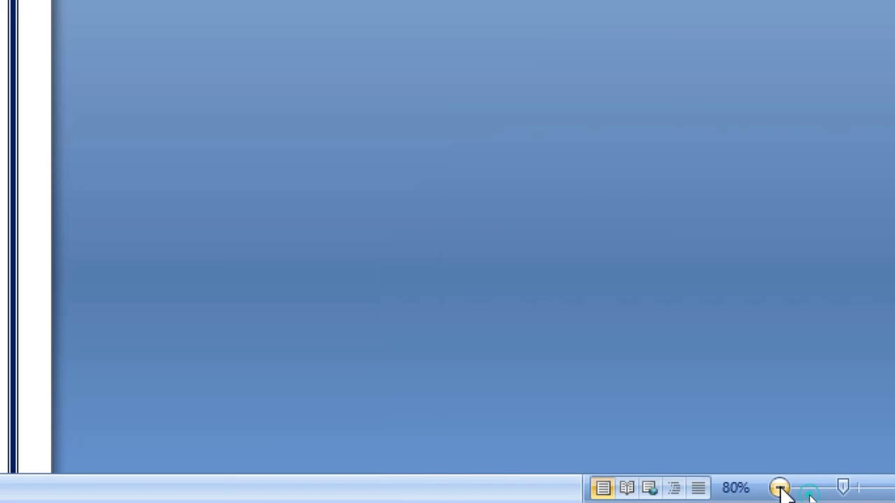
pyautogui.click(809, 495)
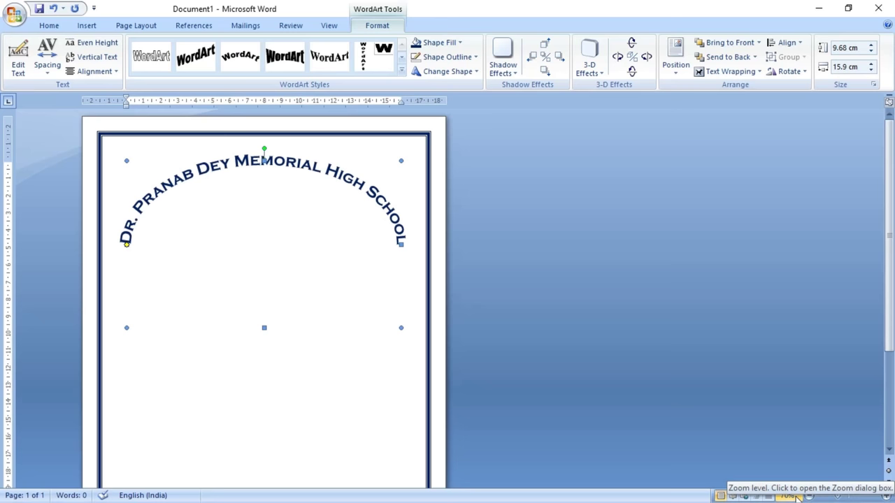
pyautogui.scroll(-2, 492, 369)
pyautogui.scroll(2, 492, 372)
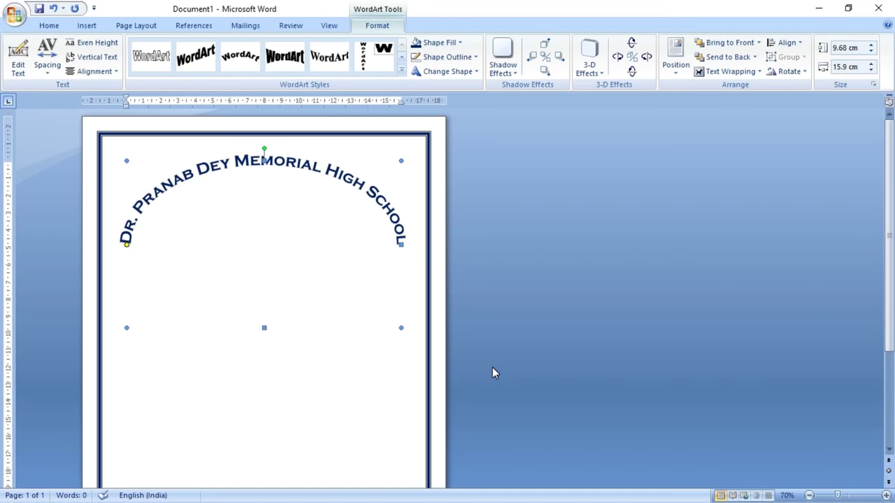
pyautogui.moveTo(264, 328); pyautogui.dragTo(264, 394)
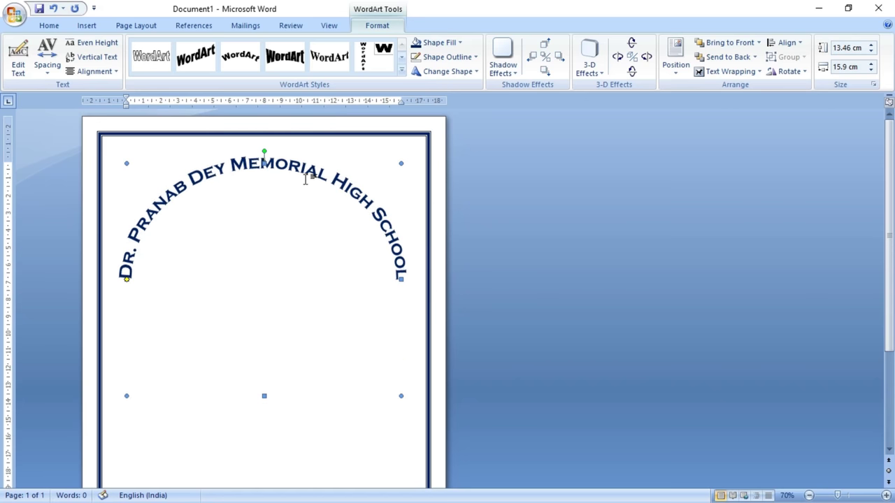
pyautogui.scroll(-2, 311, 180)
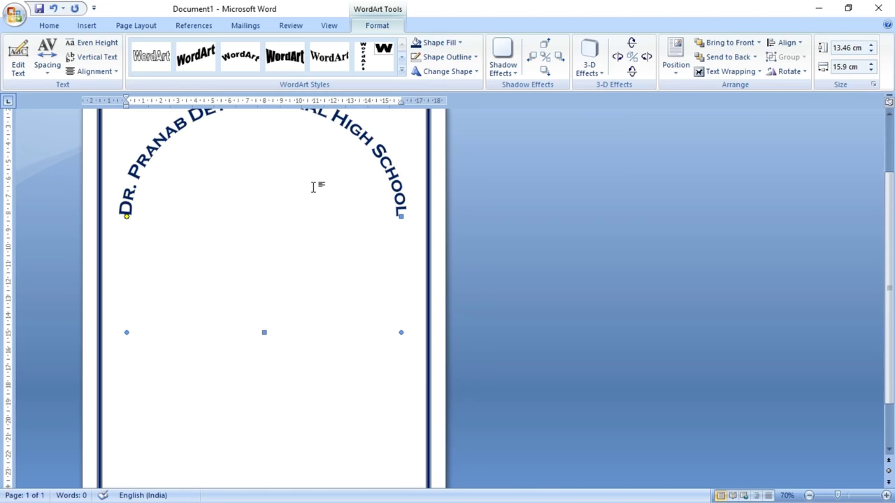
pyautogui.click(325, 444)
pyautogui.scroll(2, 159, 336)
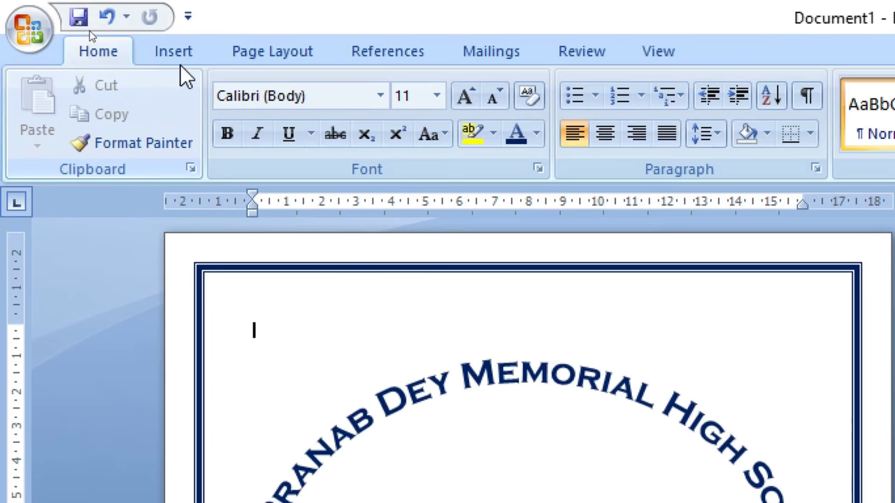
# Search clip art for 'computer' and insert the businessman-at-computer picture
pyautogui.click(147, 49)
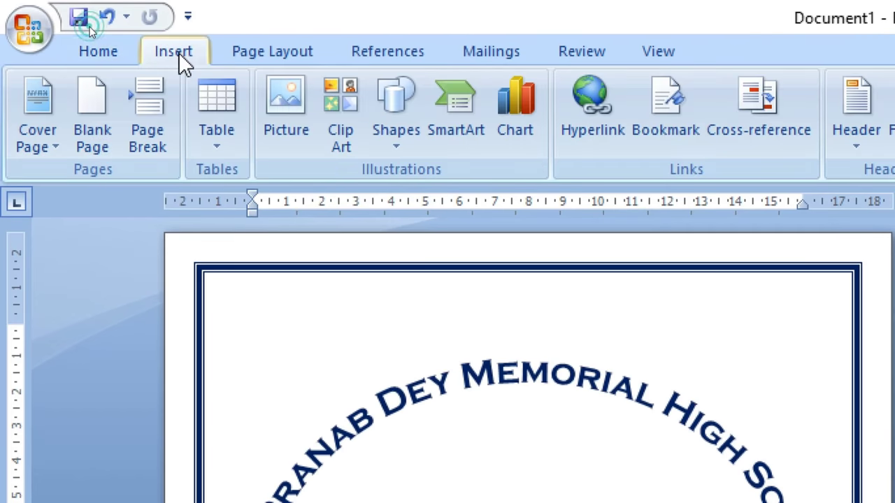
pyautogui.click(342, 108)
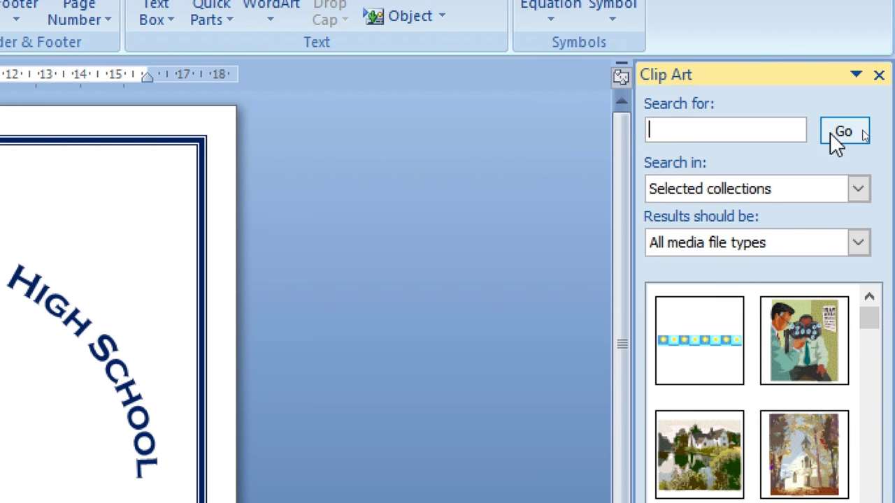
pyautogui.write('c')
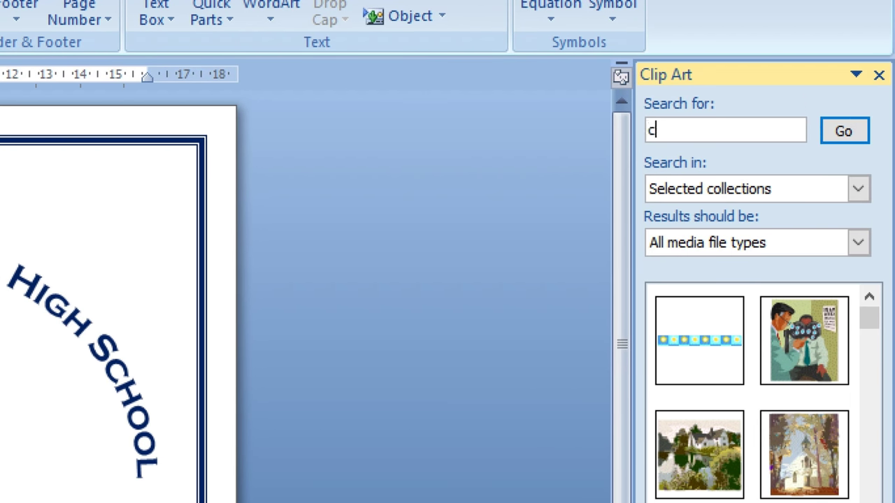
pyautogui.write('omputer')
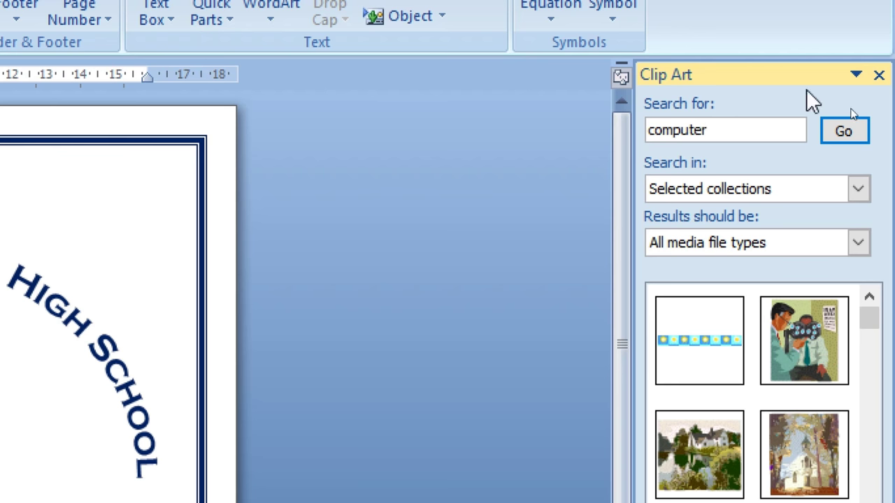
pyautogui.click(847, 133)
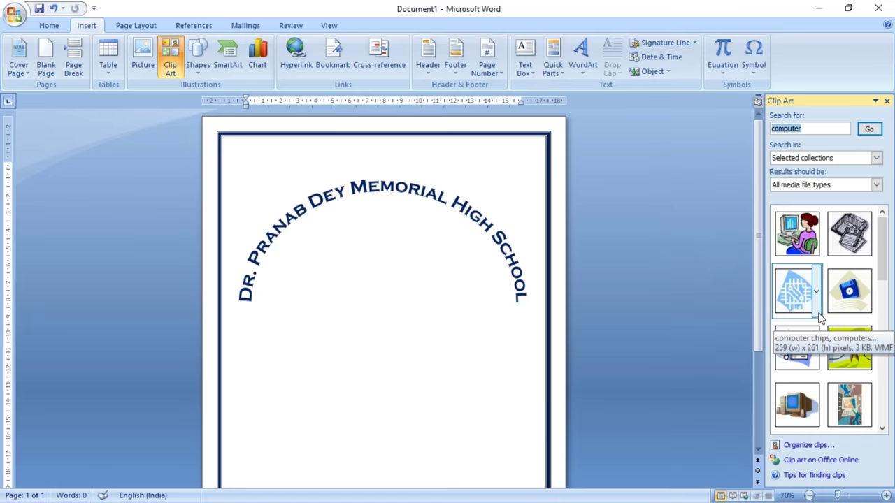
pyautogui.scroll(-2, 815, 300)
pyautogui.scroll(-2, 816, 301)
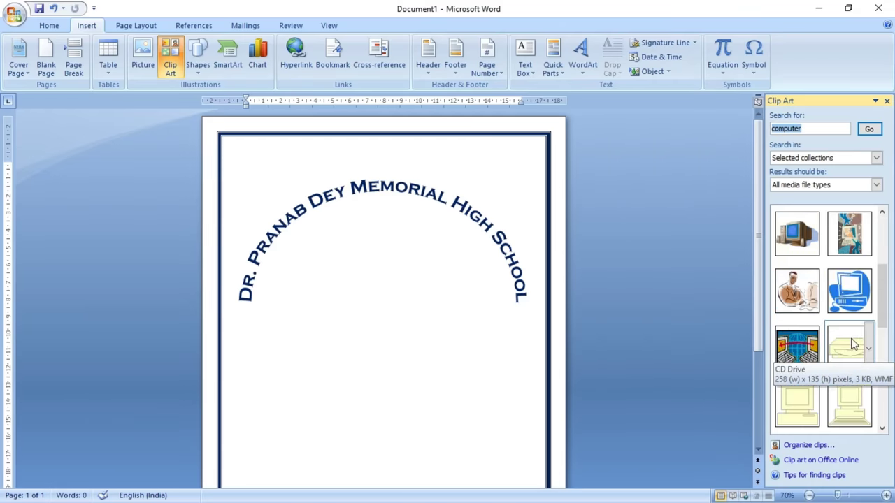
pyautogui.click(793, 299)
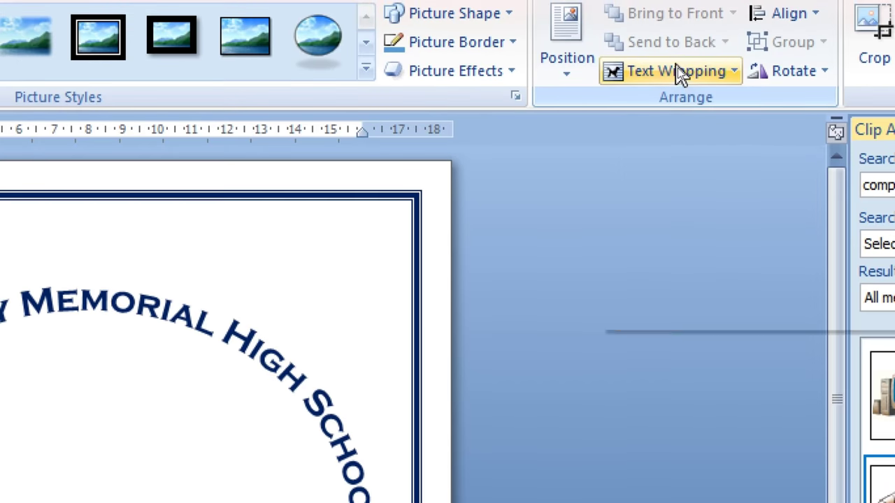
# Wrap the clip art tightly and move it up, centred beneath the arched school name
pyautogui.click(678, 71)
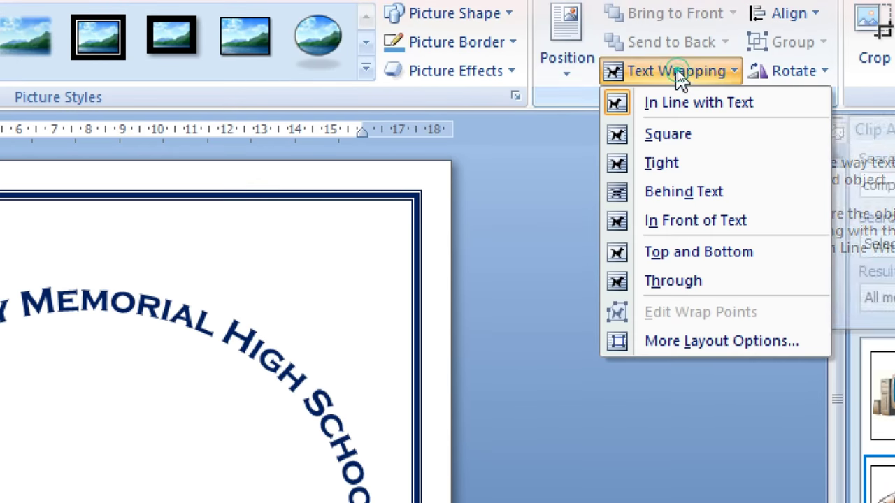
pyautogui.click(646, 168)
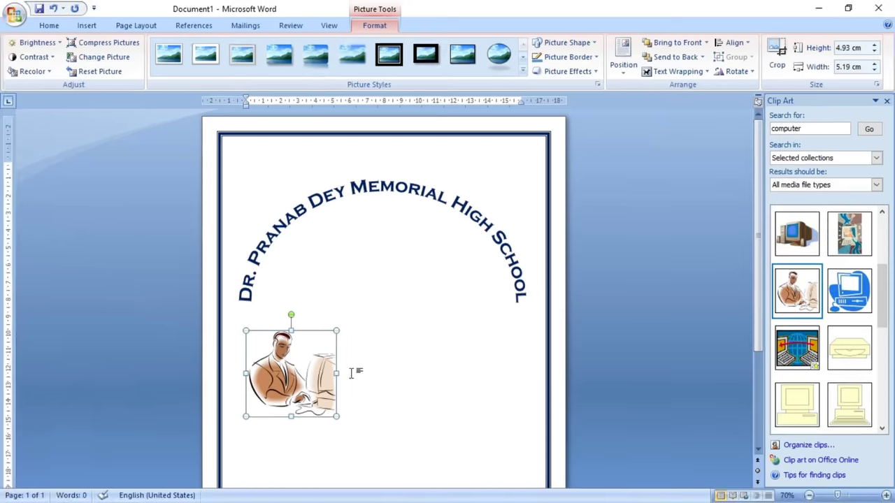
pyautogui.moveTo(294, 378); pyautogui.dragTo(385, 298)
pyautogui.click(375, 442)
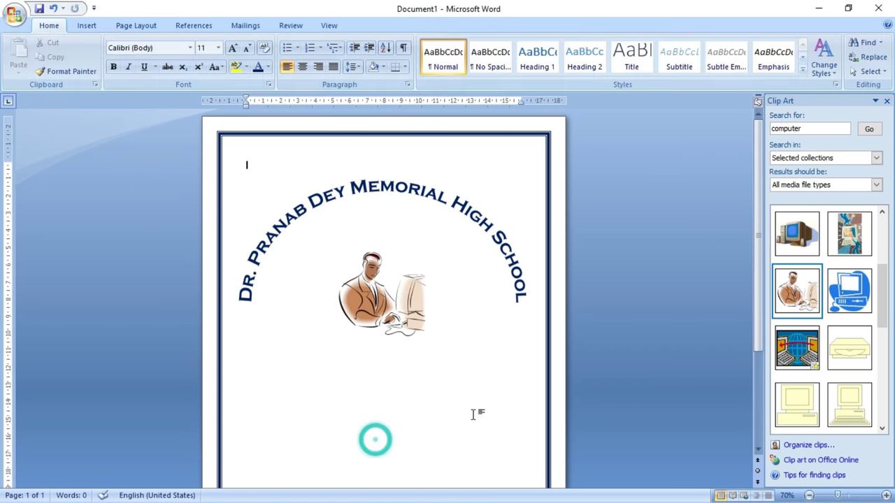
pyautogui.scroll(-3, 301, 285)
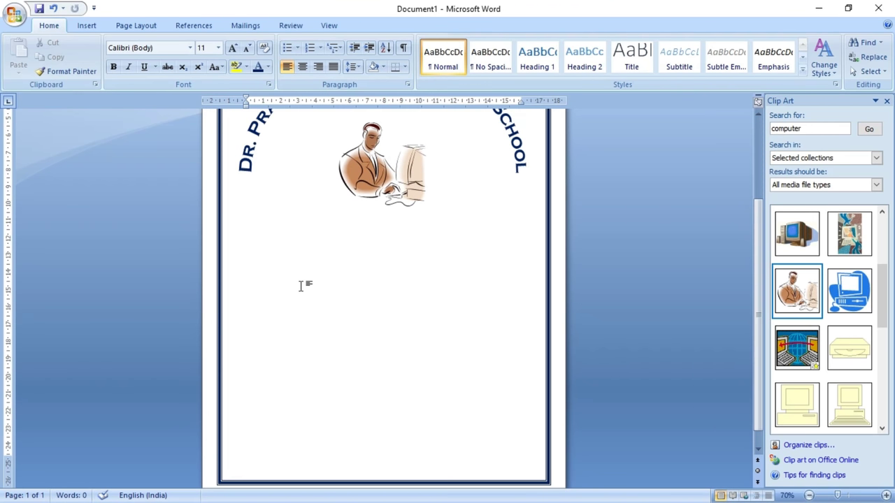
pyautogui.click(249, 246)
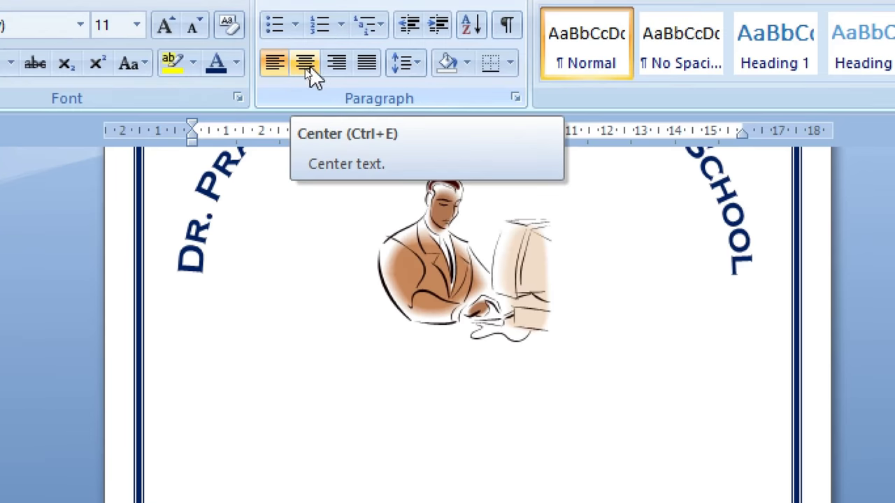
# Centre the blank line below the clip art and set it to Bookman Old Style, 22 pt
pyautogui.click(299, 69)
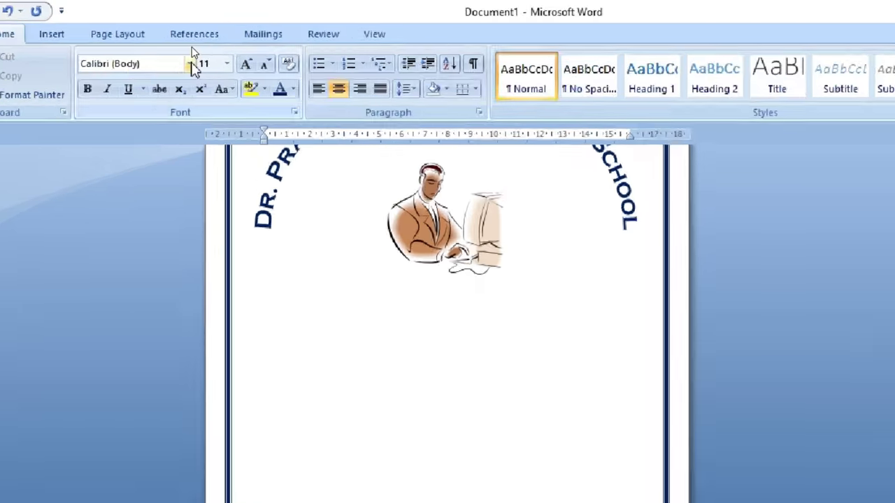
pyautogui.click(189, 63)
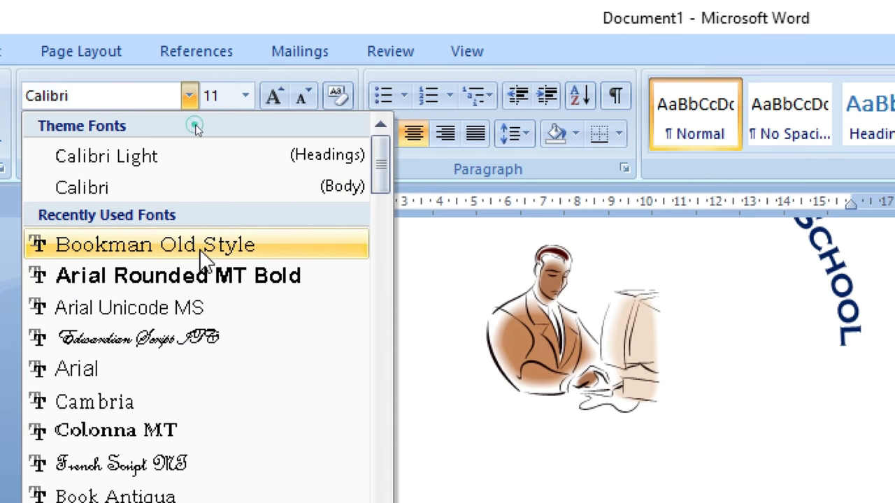
pyautogui.click(201, 257)
pyautogui.click(246, 96)
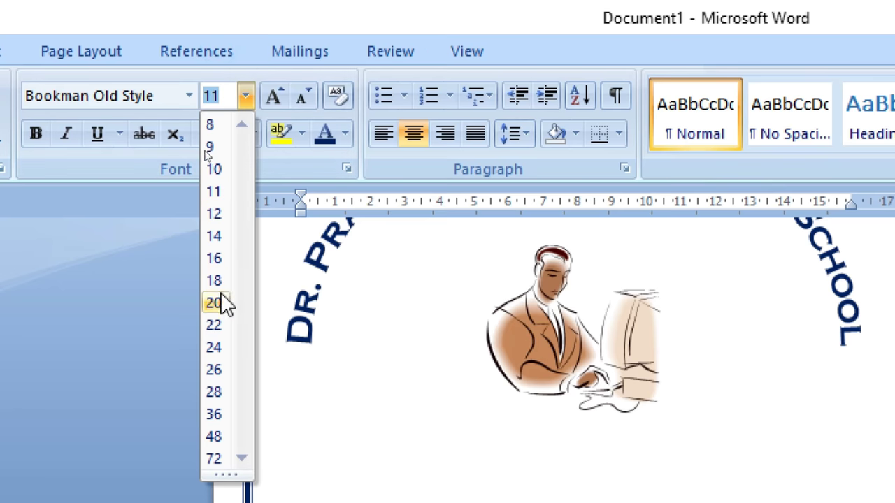
pyautogui.click(214, 324)
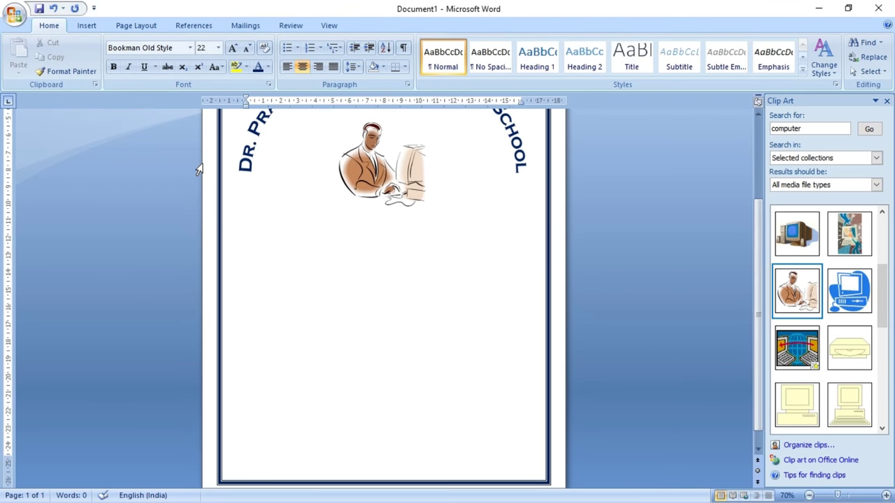
# Type the 'Name -', 'Class - / Roll No. -' and 'Registration No. -' lines with underscore blanks
pyautogui.write('Nam')
pyautogui.write('e')
pyautogui.write(' - _')
pyautogui.write('_________________')
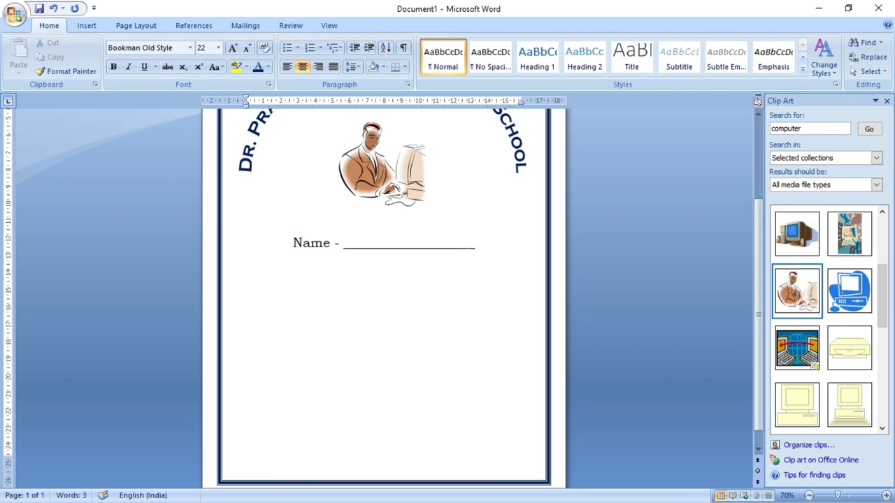
pyautogui.write('_')
pyautogui.press('Return')
pyautogui.write('Class - ___________________ ')
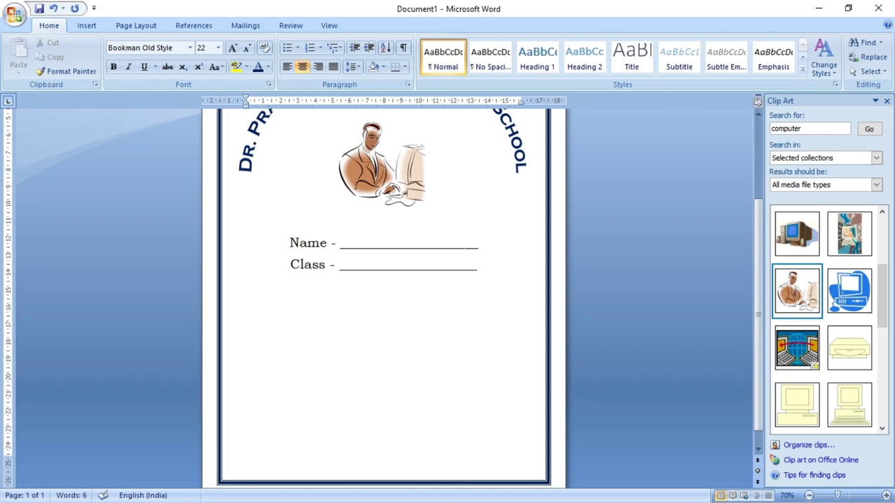
pyautogui.write('Roll No. - _________________')
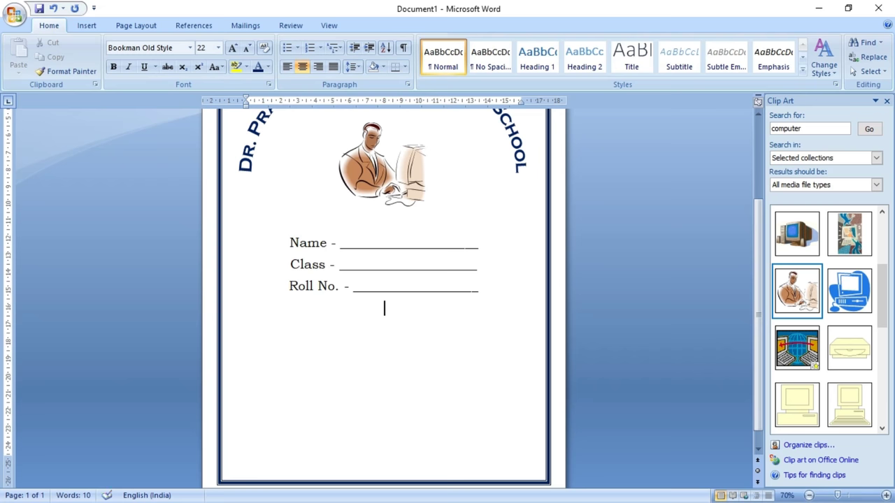
pyautogui.press('Return')
pyautogui.write('Registration No. - _____________________________')
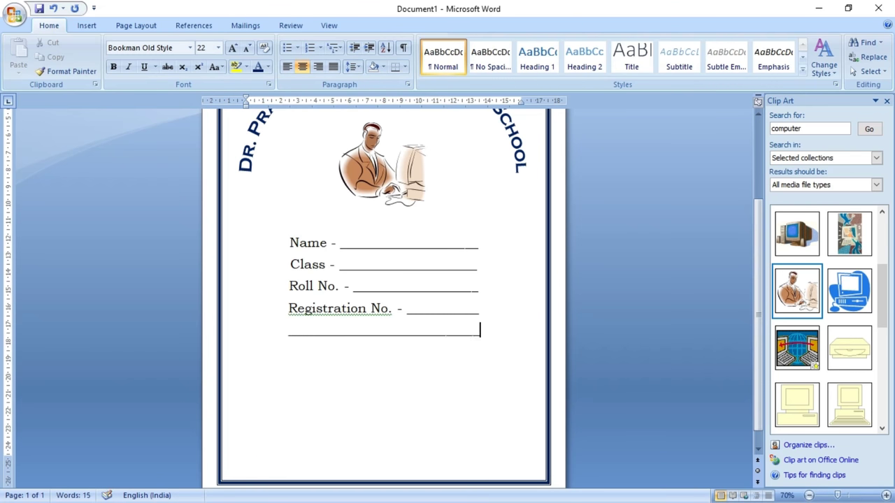
# Add an empty line and place the insertion point near the bottom left of the page
pyautogui.press('Return')
pyautogui.scroll(-1, 256, 418)
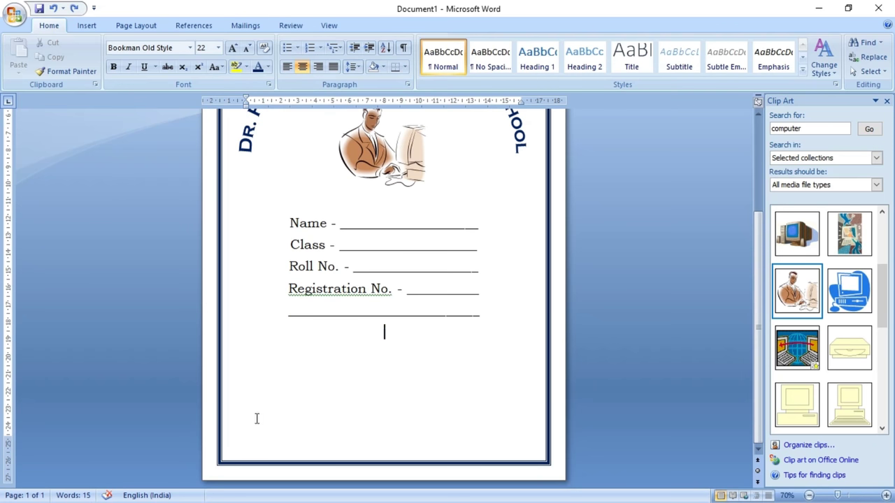
pyautogui.click(240, 413)
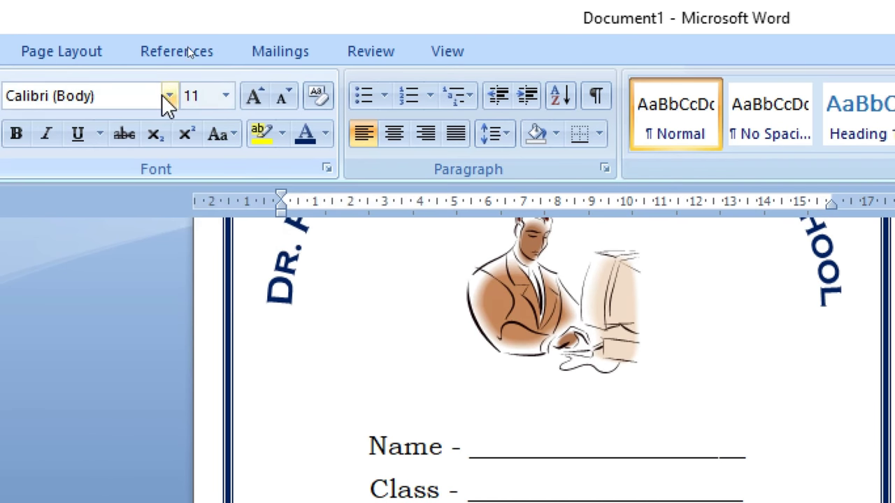
# Type 'Date -' and, after spaces, 'Signature' in 18 pt Bookman Old Style
pyautogui.click(169, 96)
pyautogui.click(168, 235)
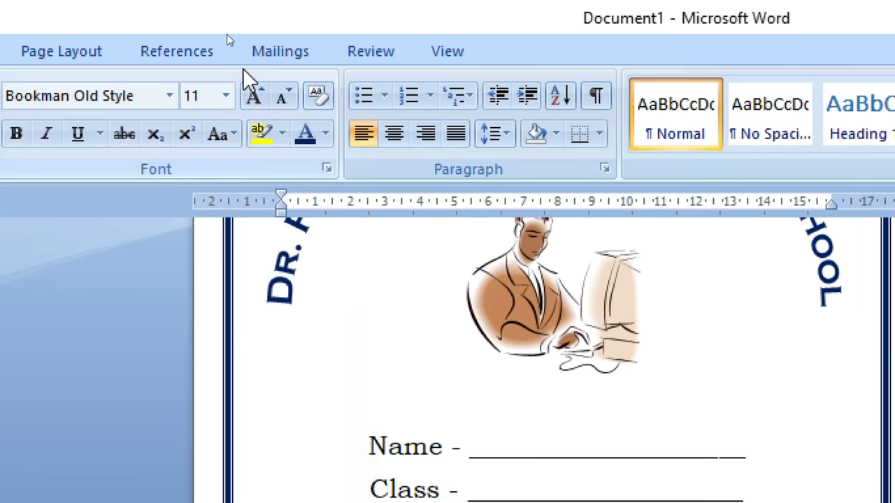
pyautogui.click(225, 95)
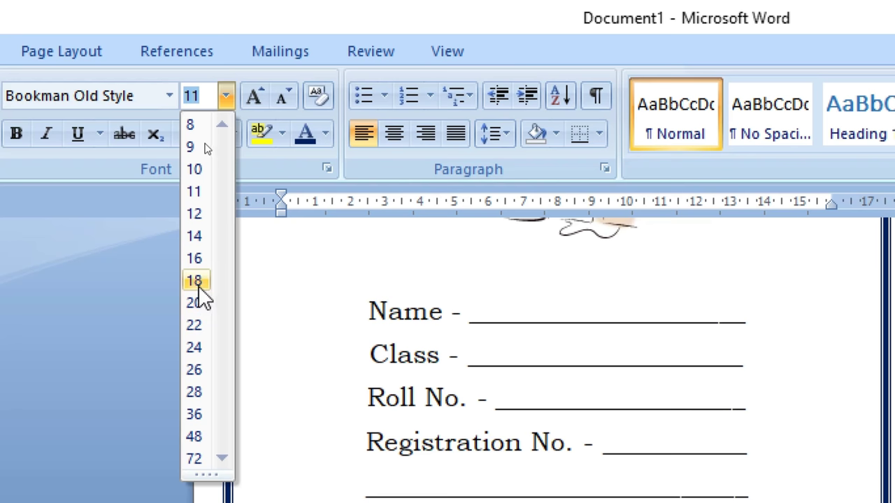
pyautogui.click(196, 283)
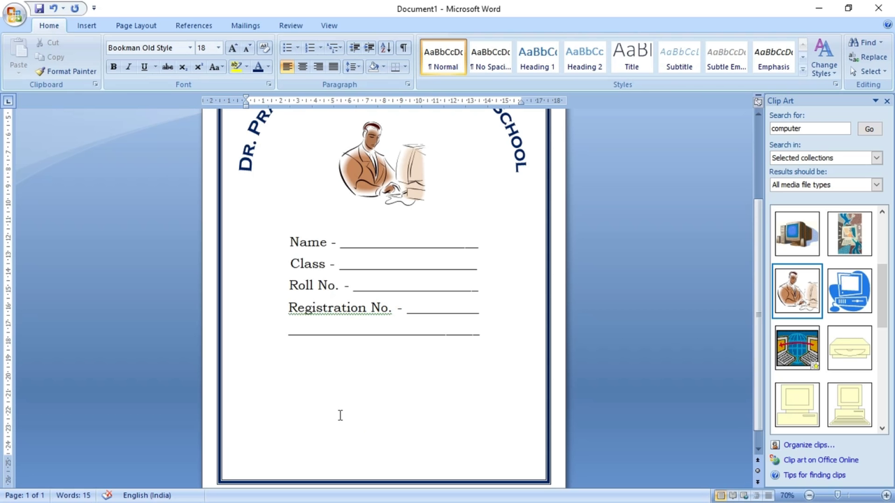
pyautogui.write('Date ')
pyautogui.write('-')
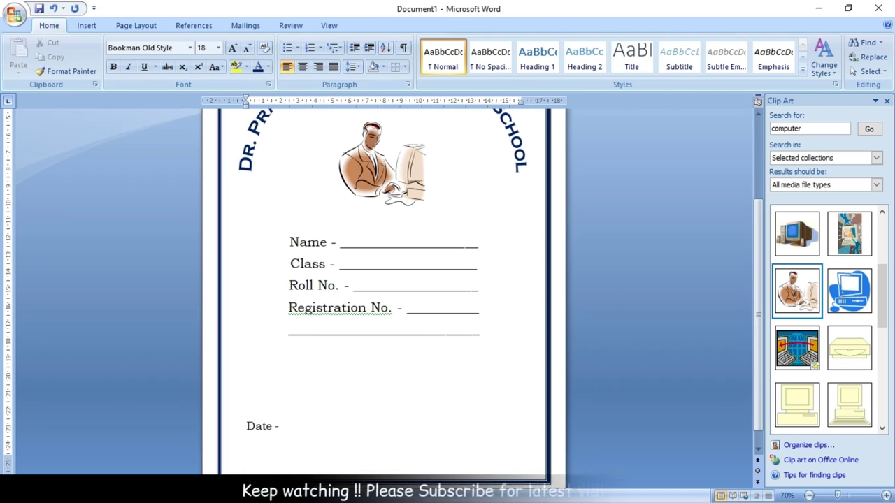
pyautogui.write('                                       Signature')
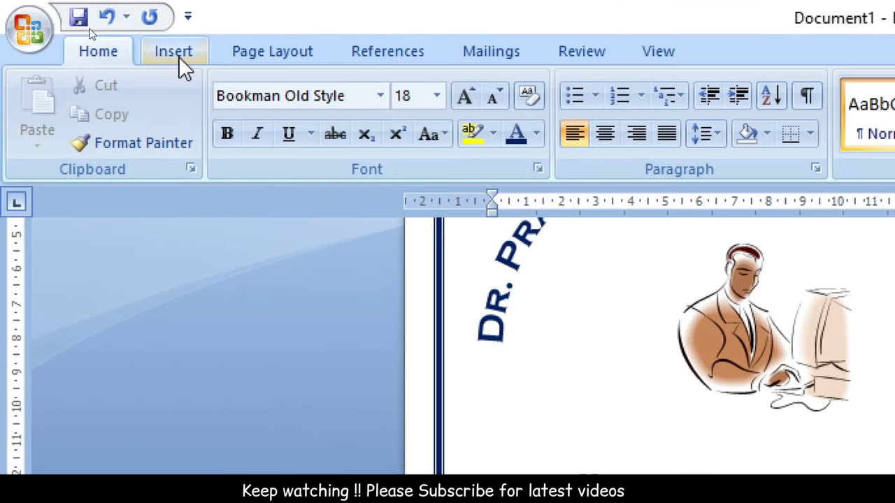
# Draw a short straight line above 'Signature' as the signing line
pyautogui.click(178, 56)
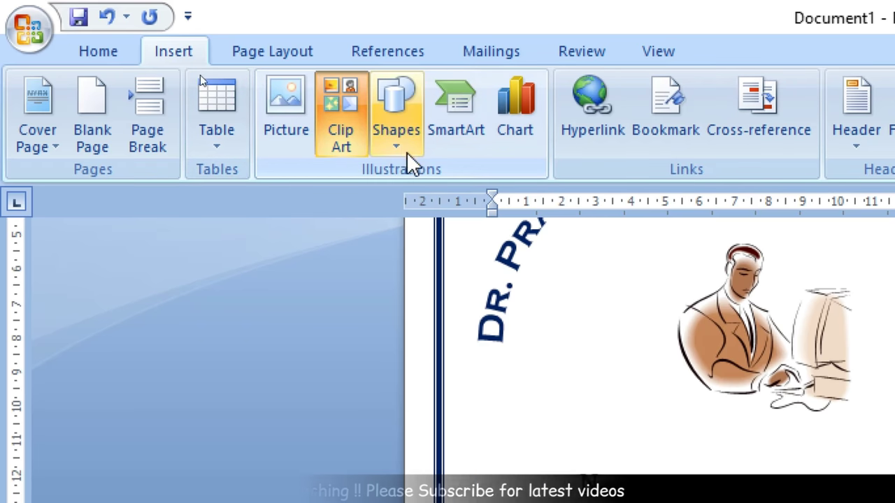
pyautogui.click(403, 128)
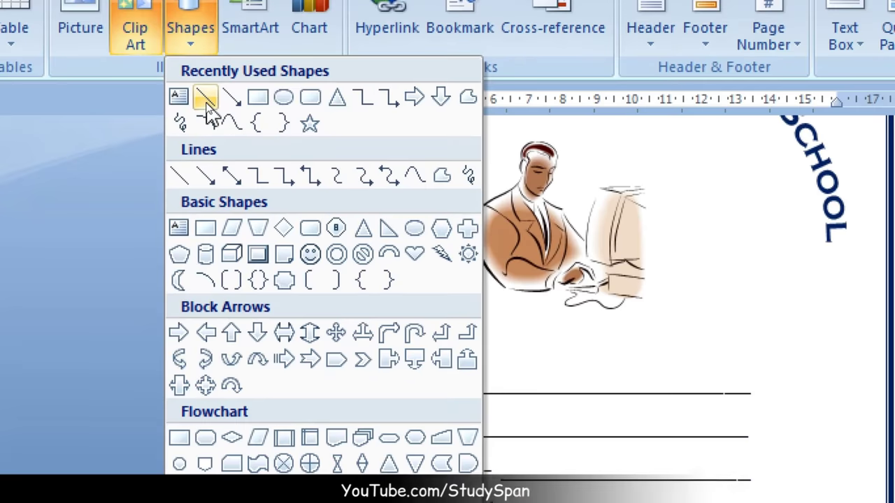
pyautogui.click(206, 100)
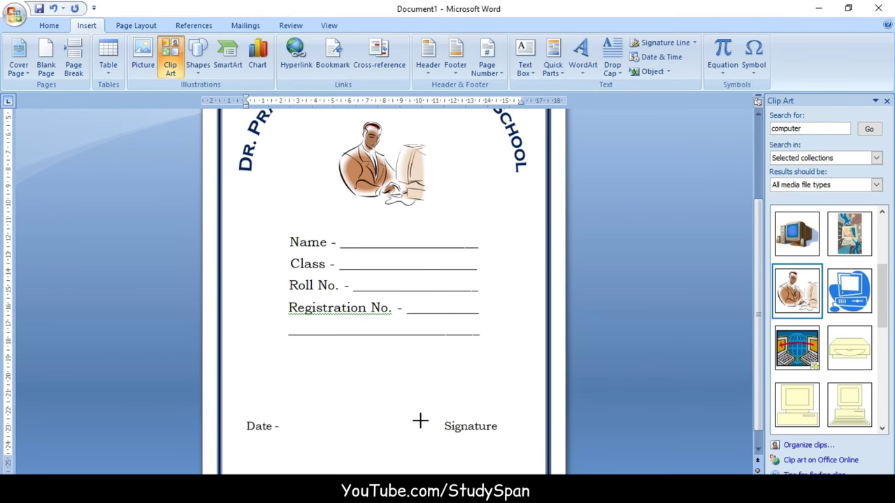
pyautogui.moveTo(419, 419); pyautogui.dragTo(521, 419)
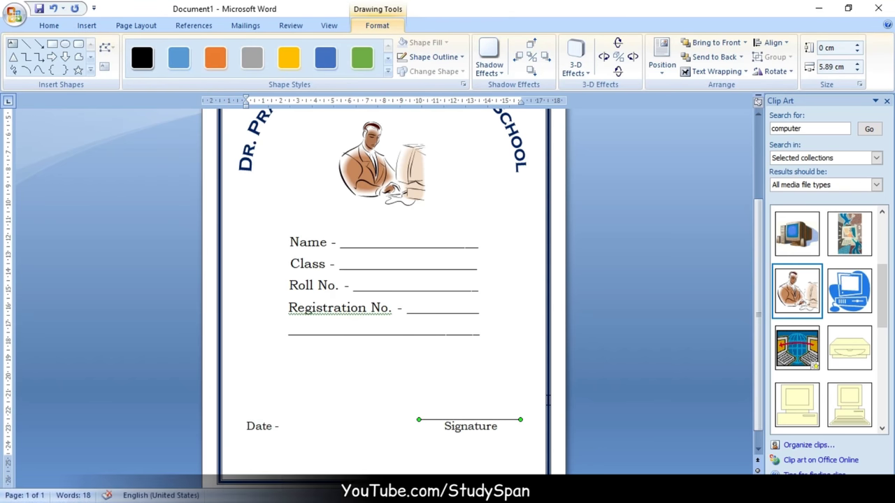
pyautogui.click(336, 374)
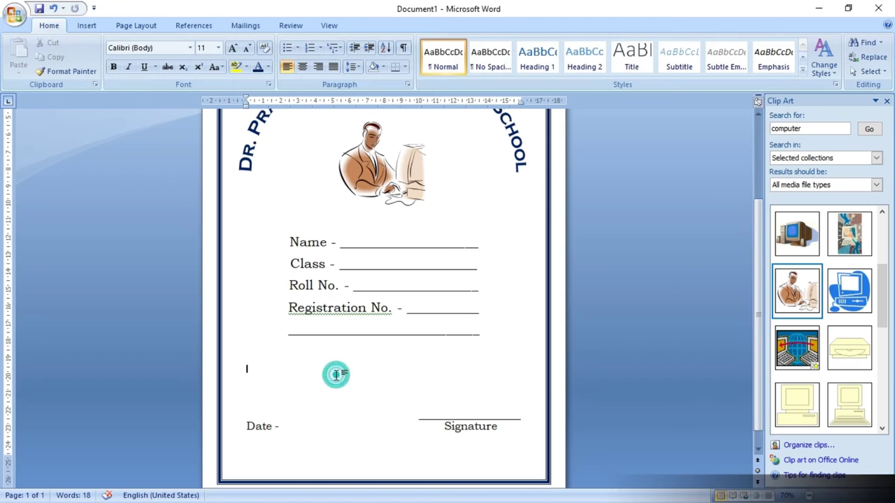
pyautogui.scroll(3, 373, 374)
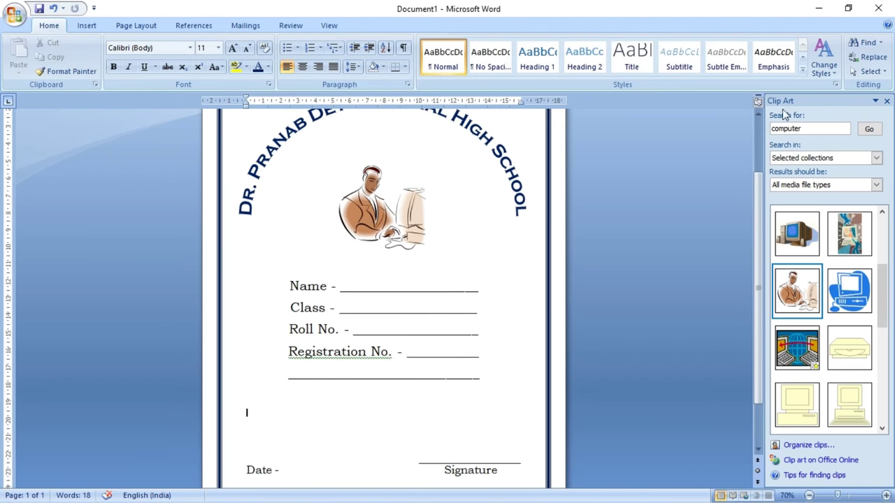
# Close the Clip Art pane, add a blank line above Date and Signature, and show Page Color choices
pyautogui.click(886, 100)
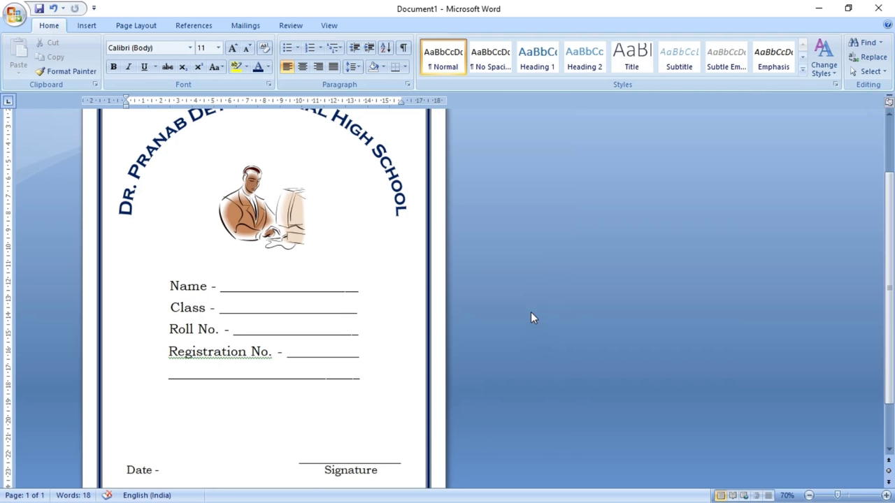
pyautogui.keyDown('ctrl'); pyautogui.scroll(-2, 530, 312); pyautogui.keyUp('ctrl')
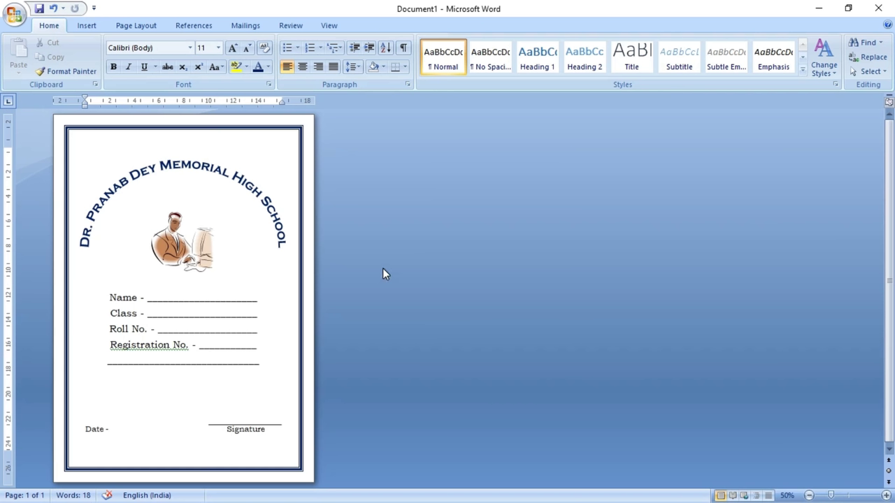
pyautogui.press('Return')
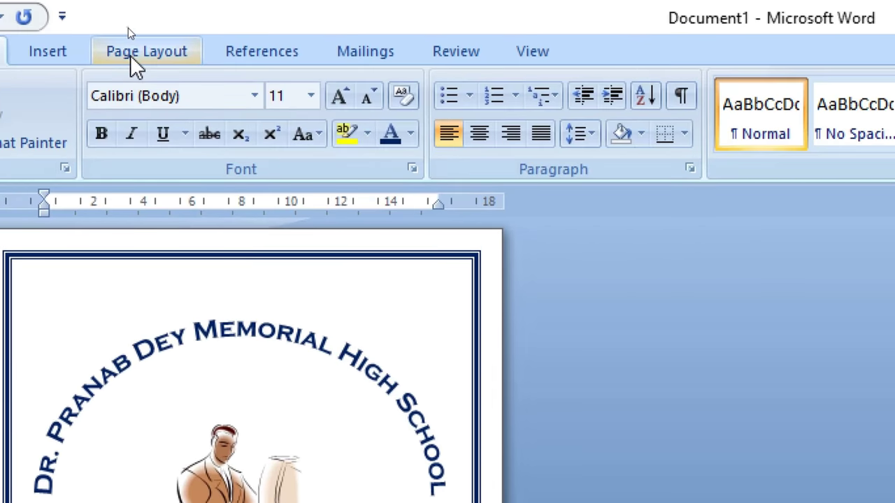
pyautogui.click(130, 56)
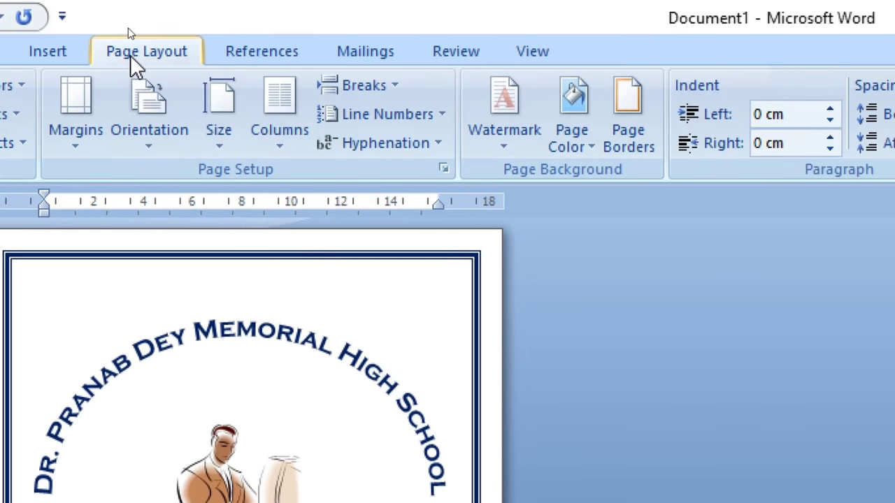
pyautogui.click(574, 130)
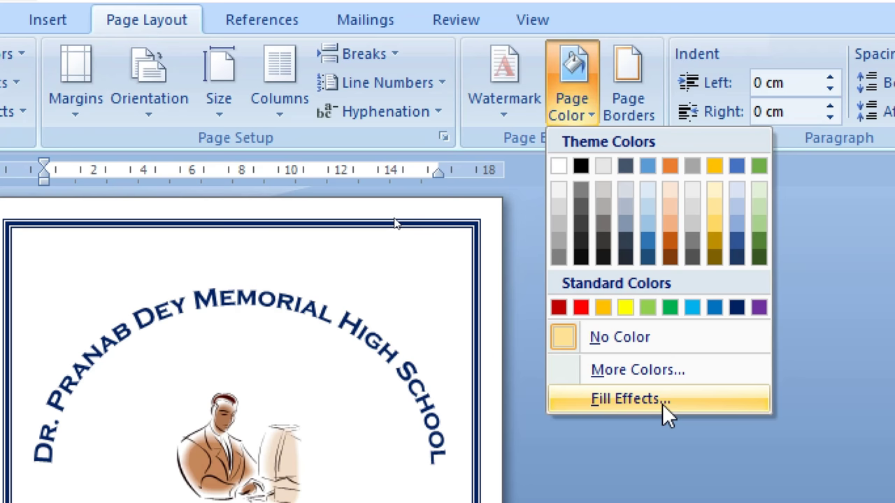
# Fill the page background with a two-colour white-to-light-blue gradient, horizontal style, first variant
pyautogui.click(663, 405)
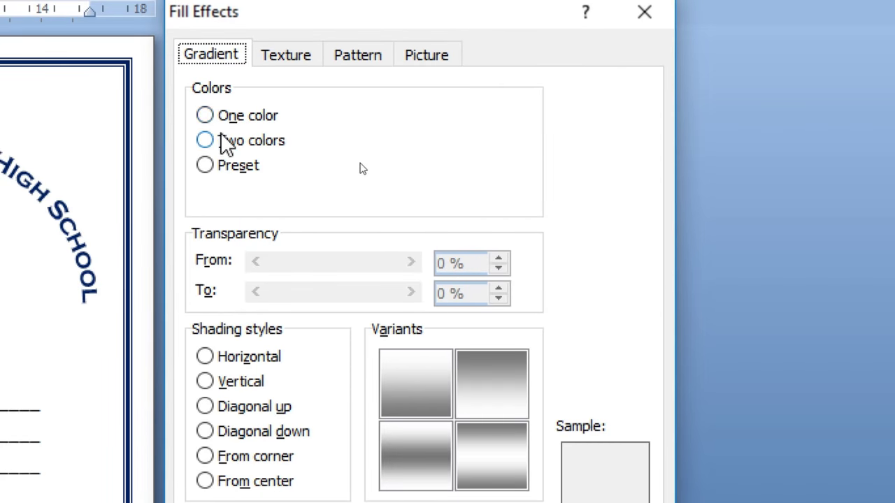
pyautogui.click(241, 143)
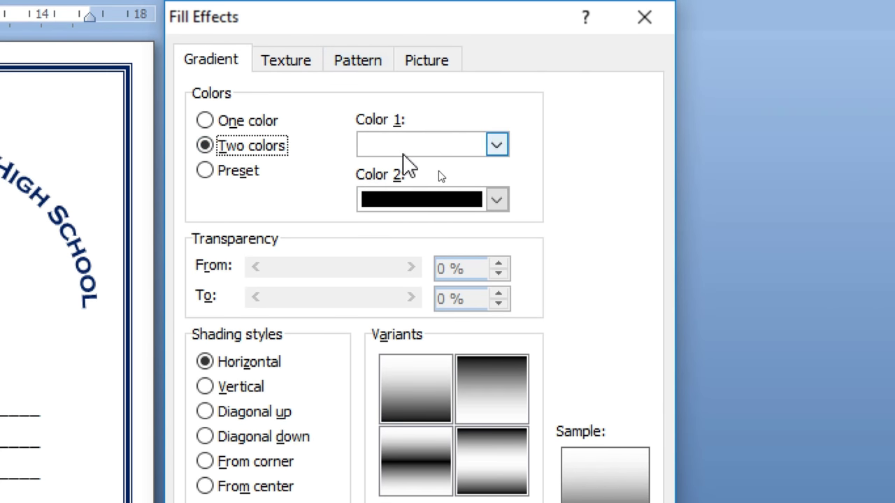
pyautogui.click(495, 147)
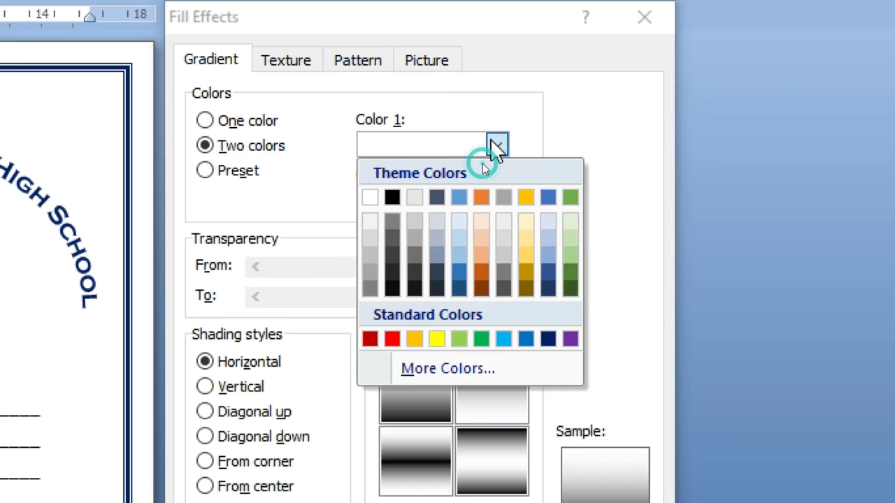
pyautogui.click(496, 148)
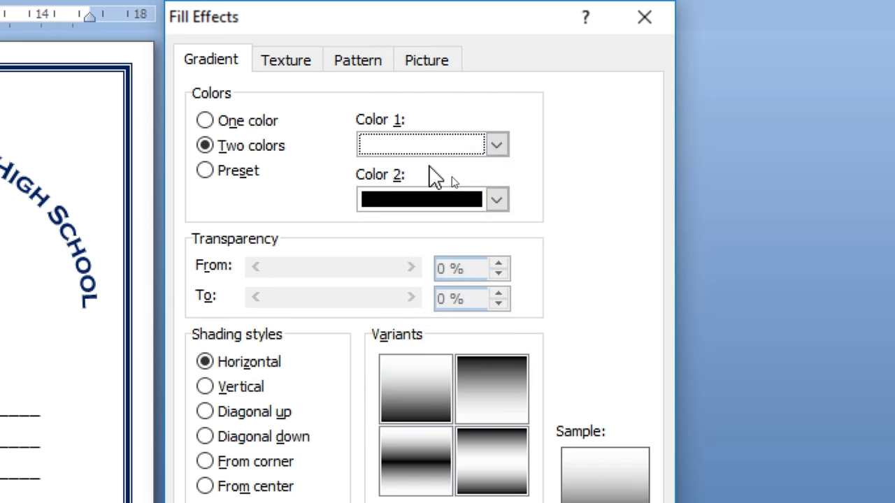
pyautogui.click(497, 201)
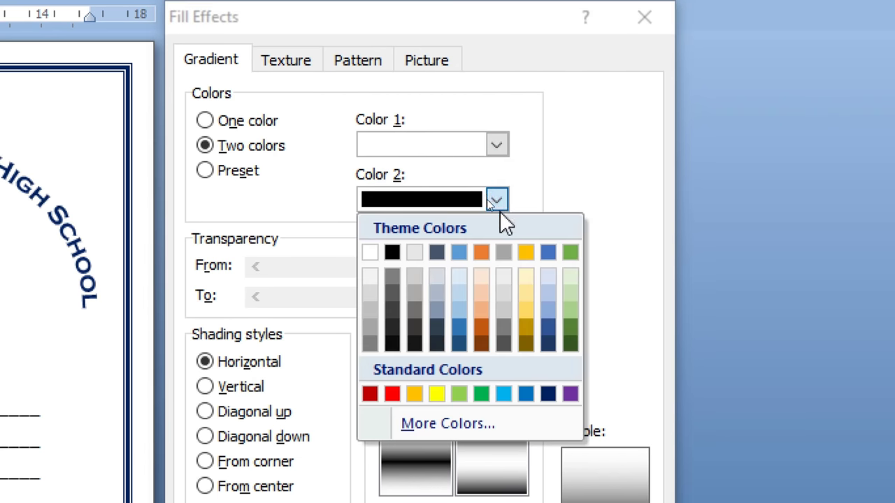
pyautogui.click(458, 309)
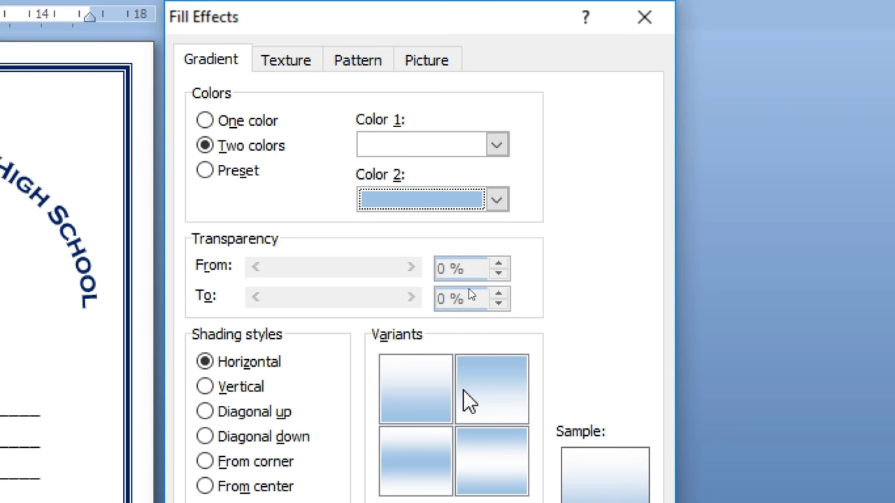
pyautogui.click(402, 397)
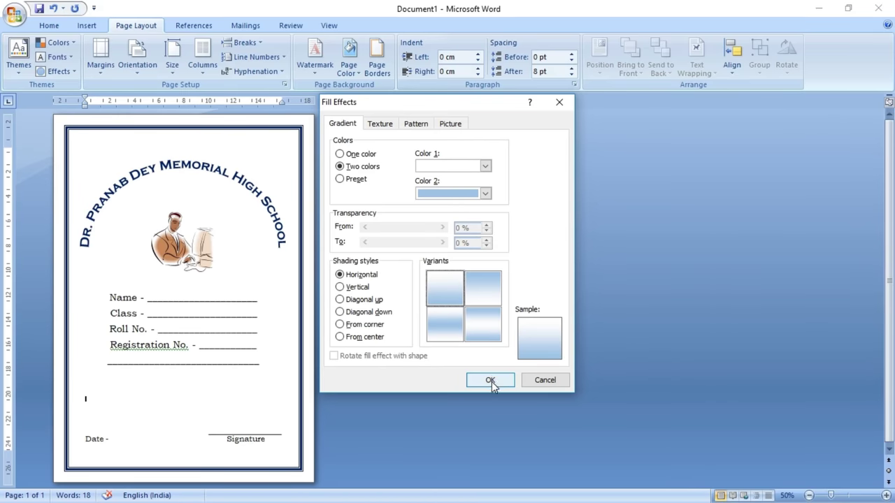
pyautogui.click(490, 380)
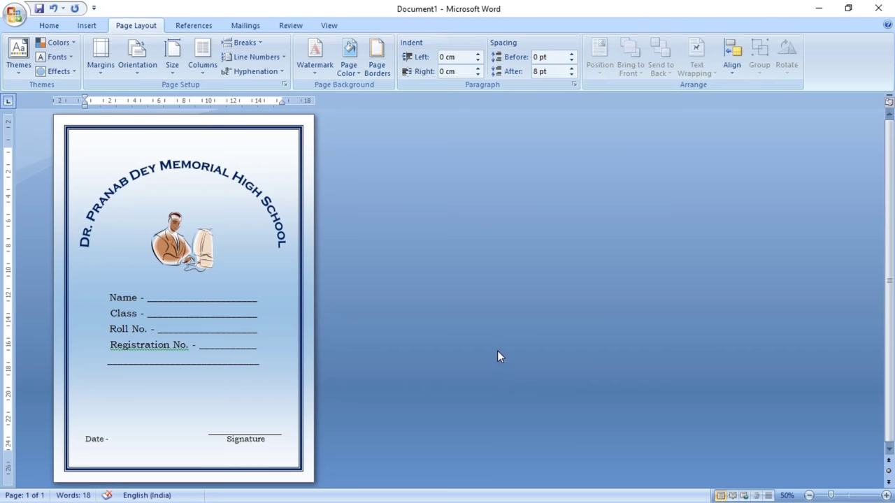
pyautogui.click(886, 495)
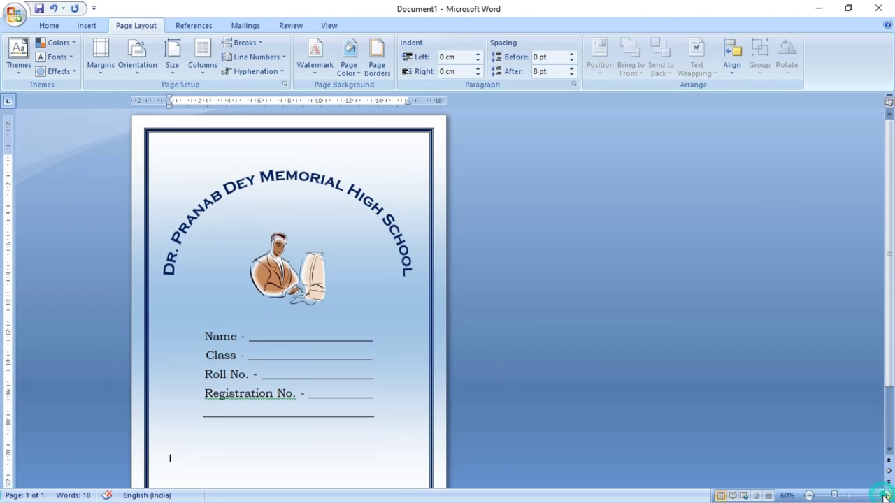
pyautogui.click(885, 496)
pyautogui.click(886, 496)
pyautogui.keyDown('ctrl'); pyautogui.scroll(2, 262, 318); pyautogui.keyUp('ctrl')
pyautogui.scroll(2, 618, 397)
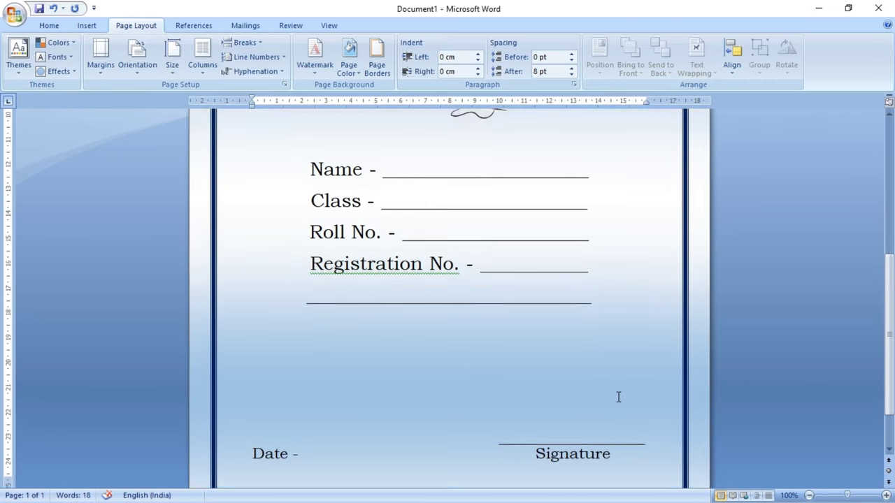
pyautogui.scroll(3, 617, 397)
pyautogui.scroll(3, 618, 397)
pyautogui.scroll(-3, 616, 396)
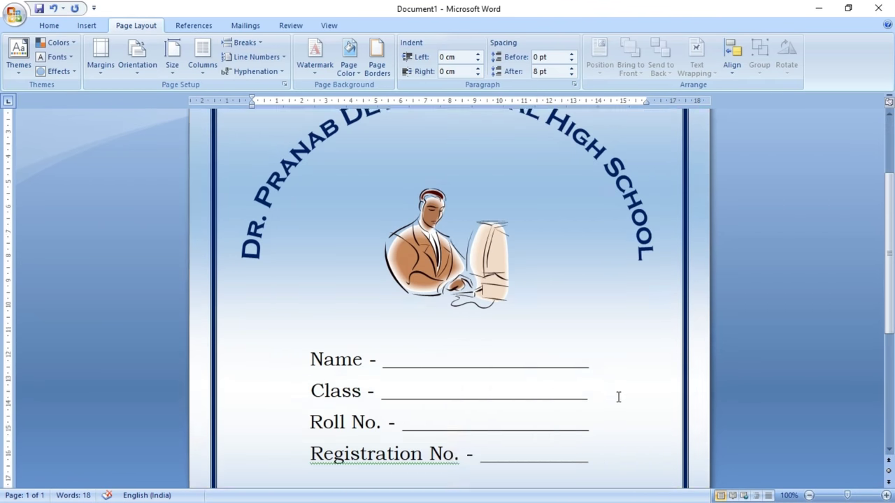
pyautogui.scroll(-4, 617, 396)
pyautogui.scroll(-2, 618, 396)
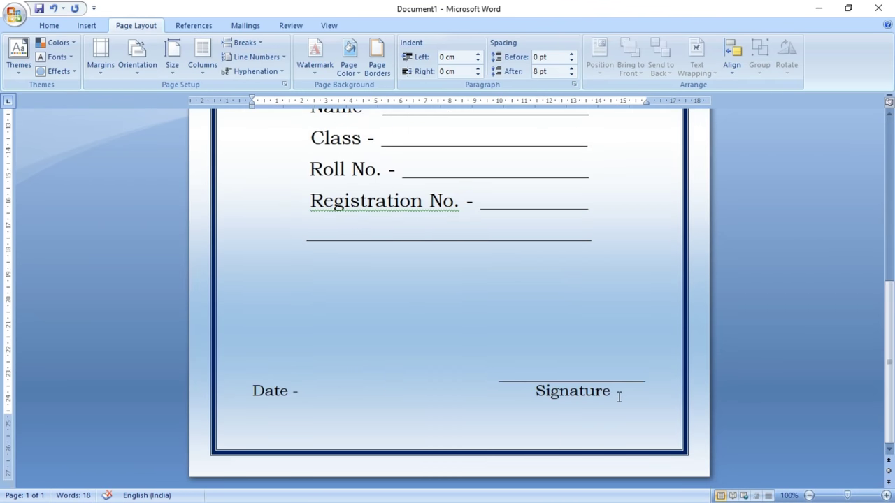
pyautogui.scroll(4, 618, 397)
pyautogui.scroll(2, 621, 390)
pyautogui.scroll(3, 622, 385)
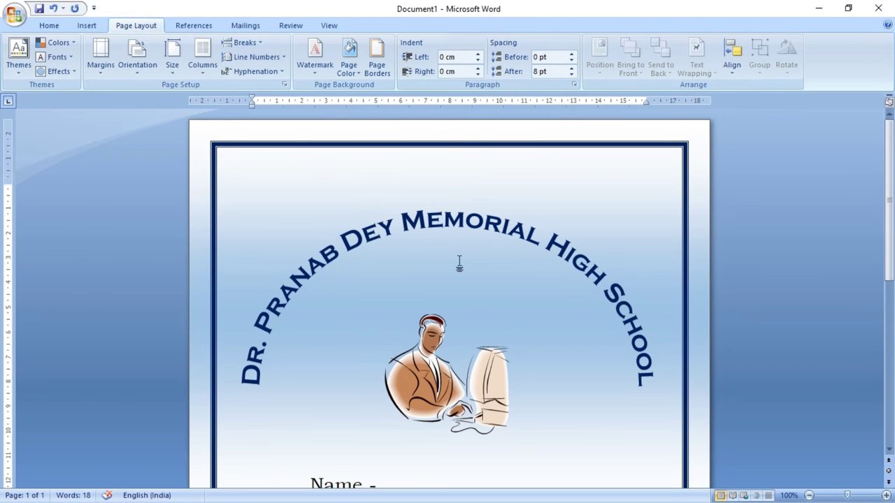
pyautogui.keyDown('ctrl'); pyautogui.scroll(-3, 465, 265); pyautogui.keyUp('ctrl')
pyautogui.keyDown('ctrl'); pyautogui.scroll(-1, 465, 266); pyautogui.keyUp('ctrl')
pyautogui.keyDown('ctrl'); pyautogui.scroll(-1, 465, 265); pyautogui.keyUp('ctrl')
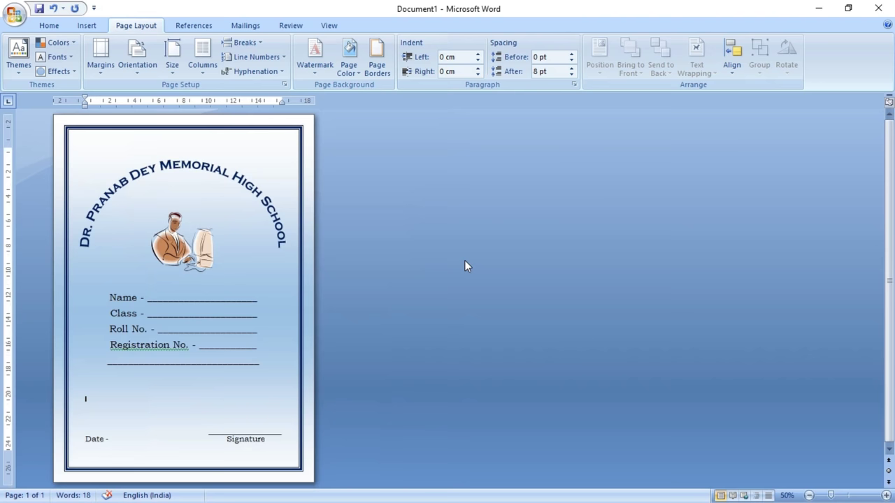